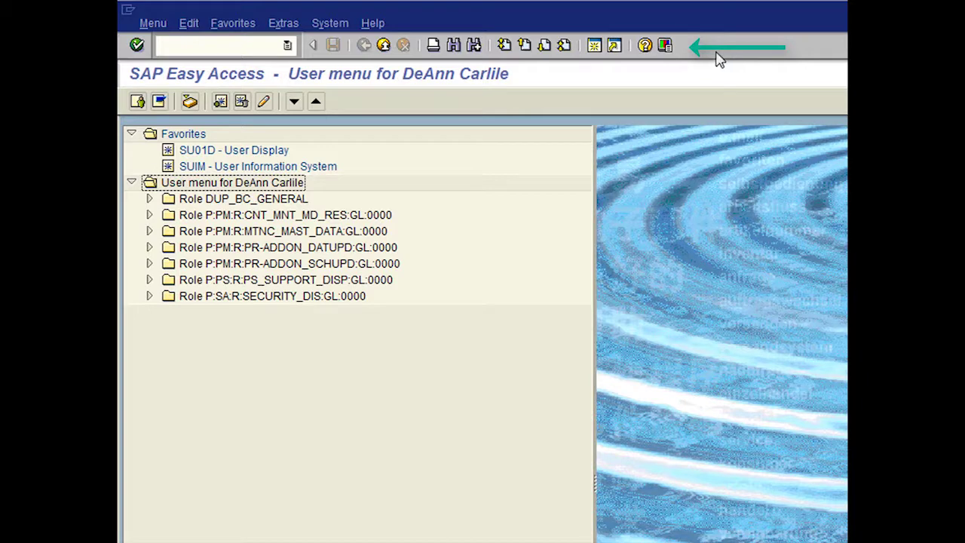
Step: Hide and re-show the command field, then view and close the recently used transactions list
{"action": "left_click", "coordinate": [311, 46]}
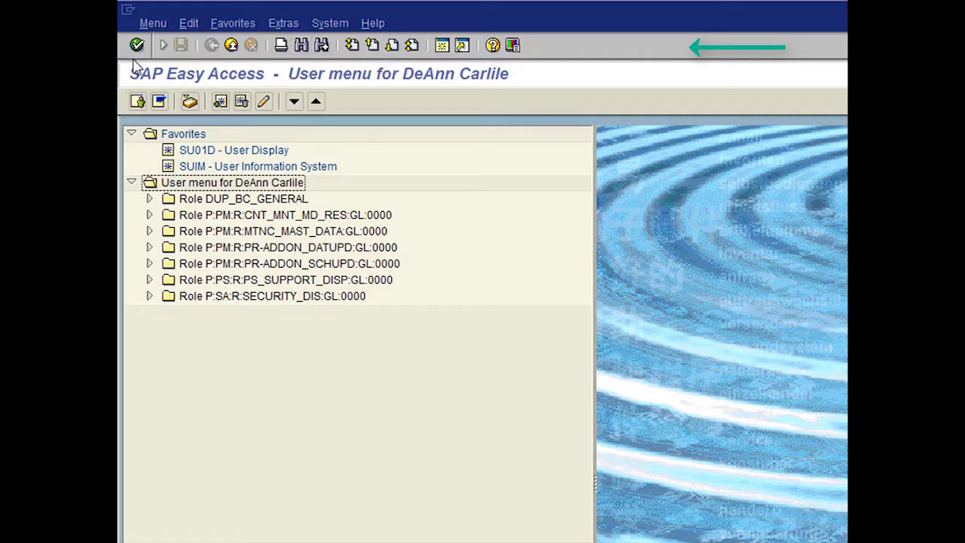
{"action": "left_click", "coordinate": [163, 46]}
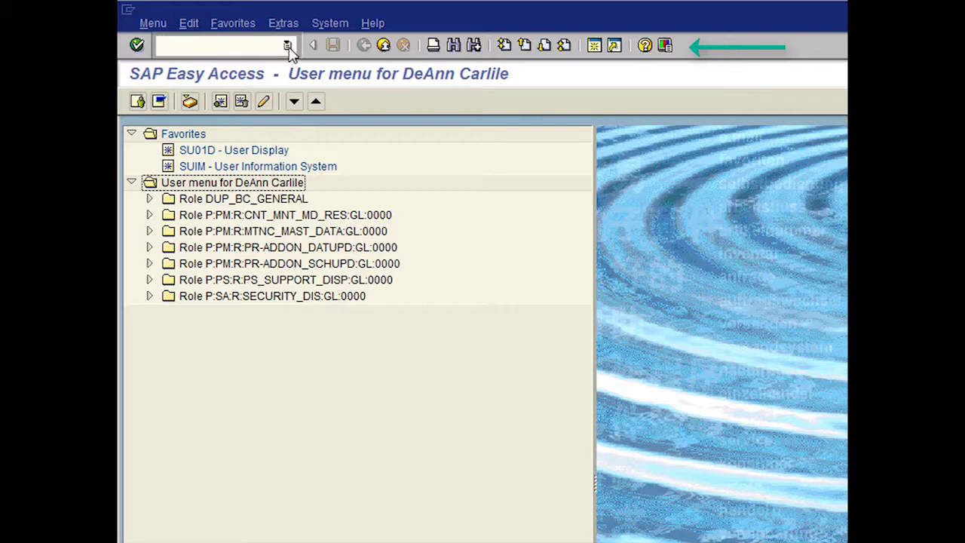
{"action": "left_click", "coordinate": [287, 46]}
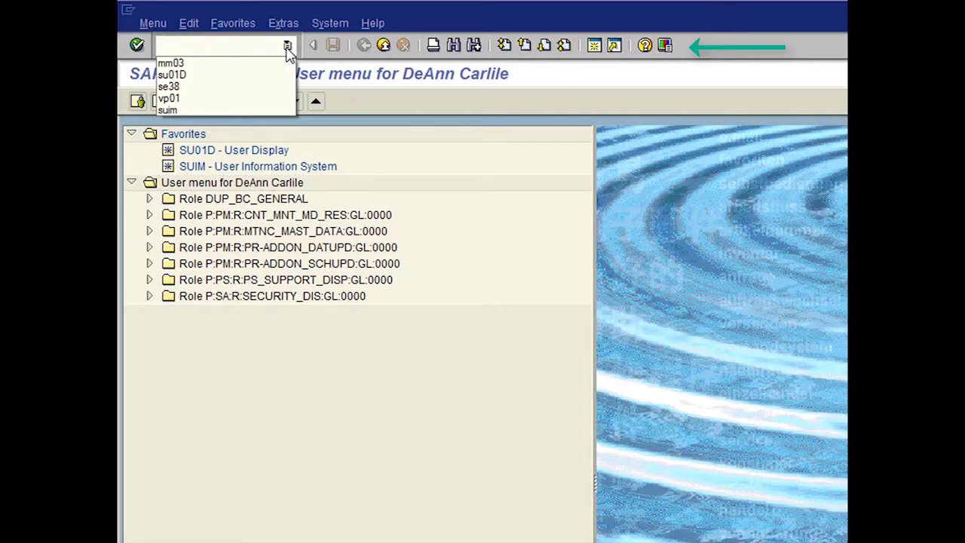
{"action": "left_click", "coordinate": [287, 46]}
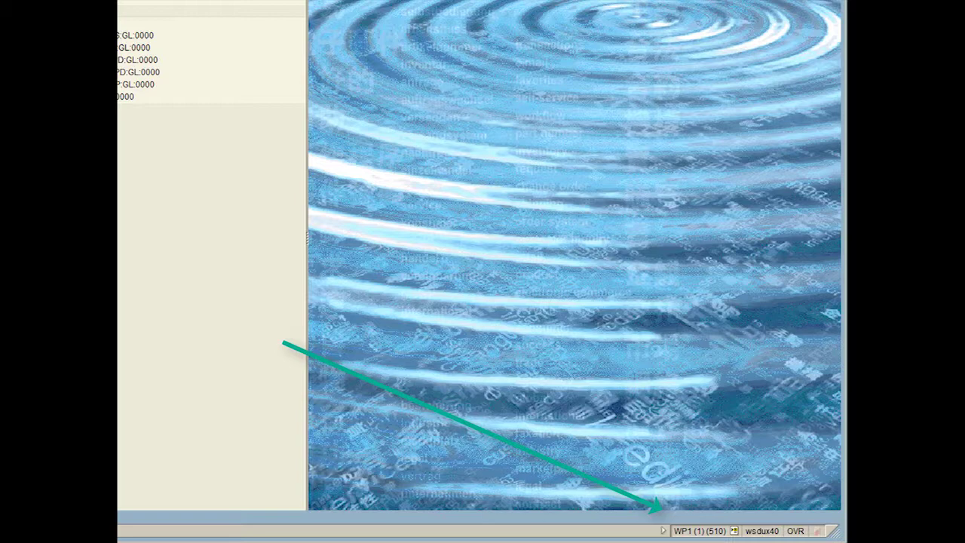
Step: Make the status bar show the current transaction name
{"action": "left_click", "coordinate": [733, 531]}
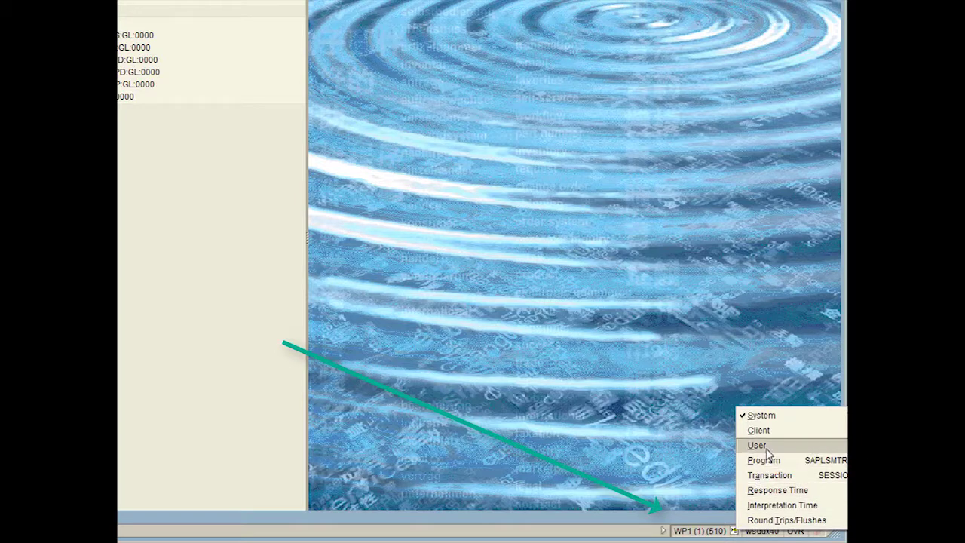
{"action": "left_click", "coordinate": [771, 476]}
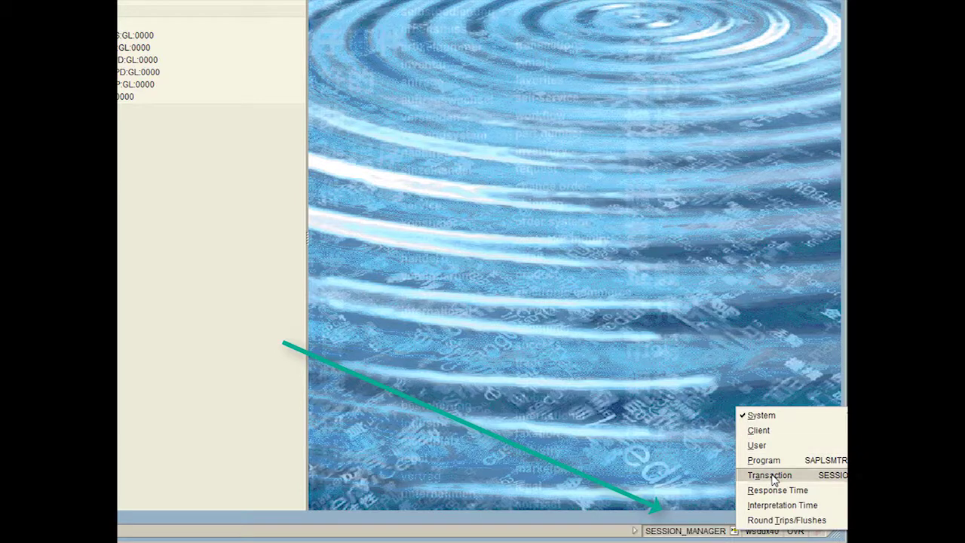
{"action": "left_click", "coordinate": [735, 531]}
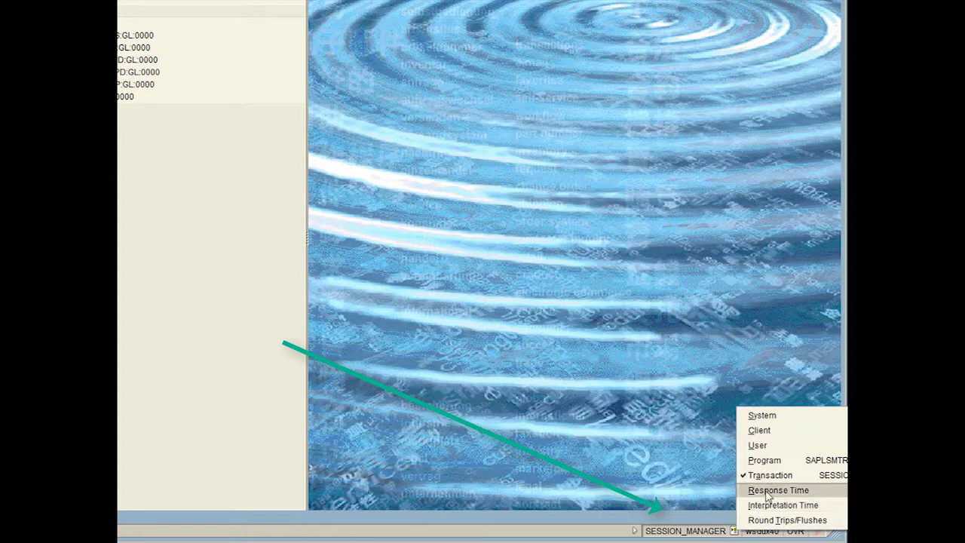
{"action": "left_click", "coordinate": [760, 429]}
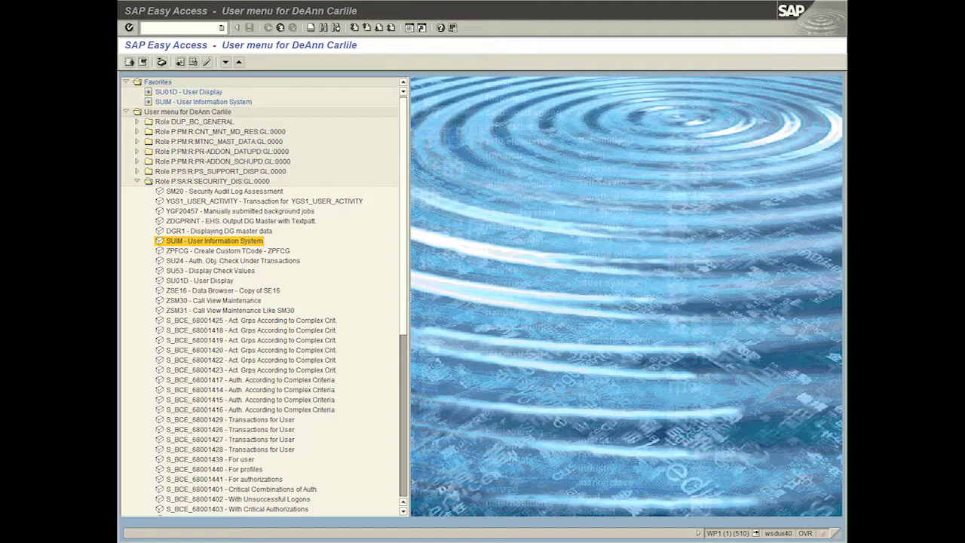
Step: Enter mm03 in the command field and compare the SUIM favorite with SUIM in the security role
{"action": "left_click", "coordinate": [188, 28]}
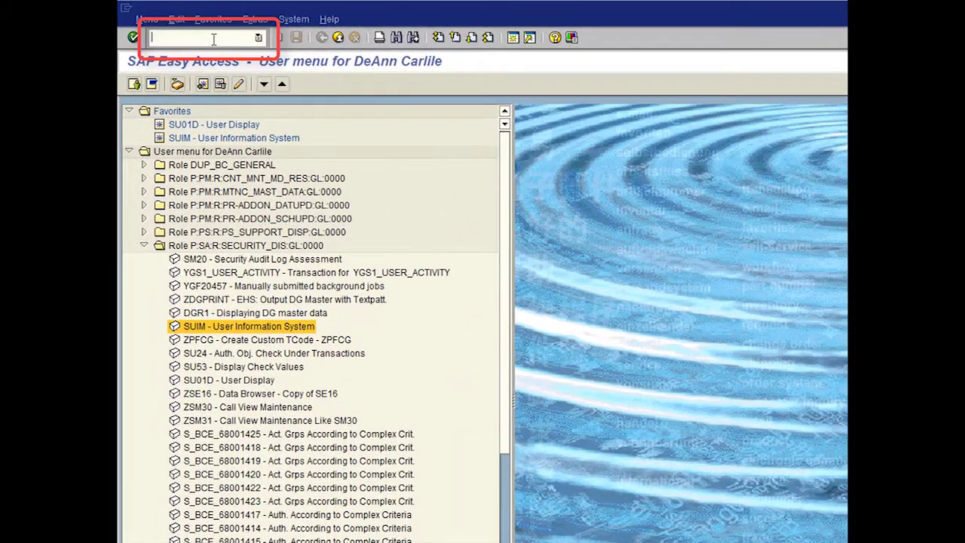
{"action": "type", "text": "mm03"}
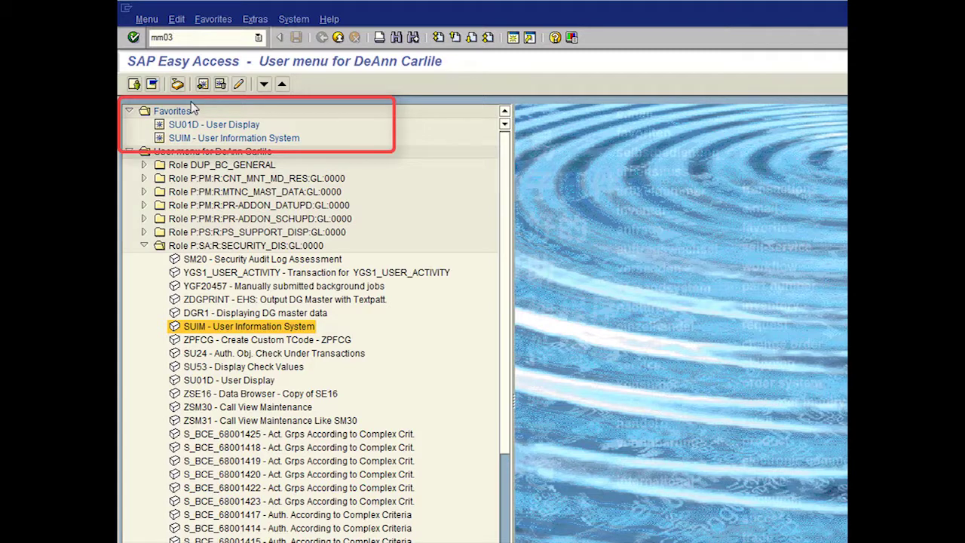
{"action": "left_click", "coordinate": [225, 139]}
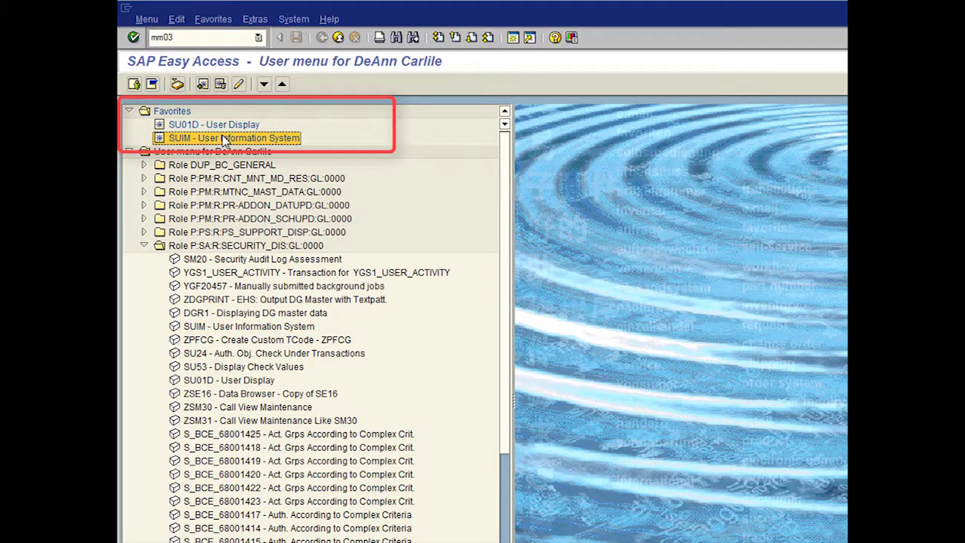
{"action": "left_click", "coordinate": [257, 326]}
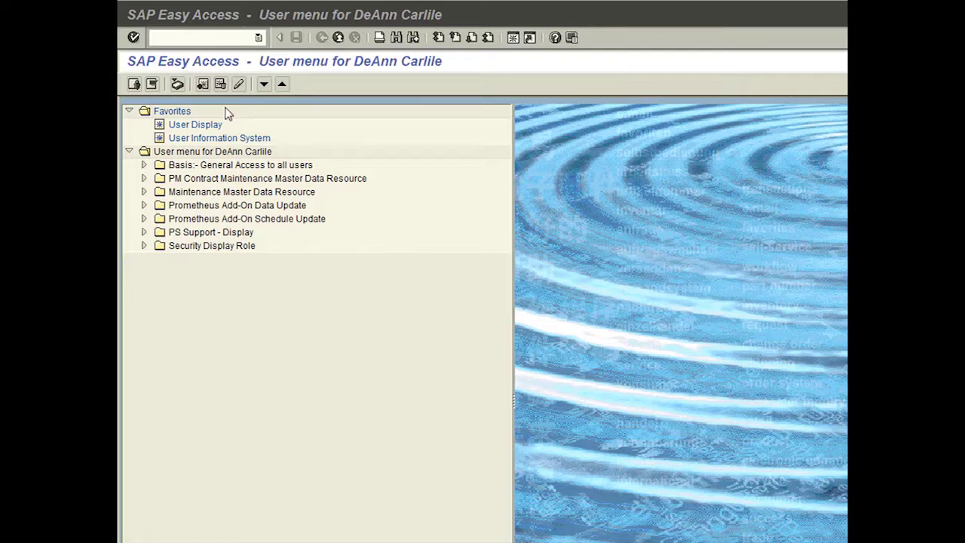
Step: Tick Display technical names under Extras > Settings and confirm it
{"action": "left_click", "coordinate": [342, 107]}
{"action": "left_click", "coordinate": [254, 19]}
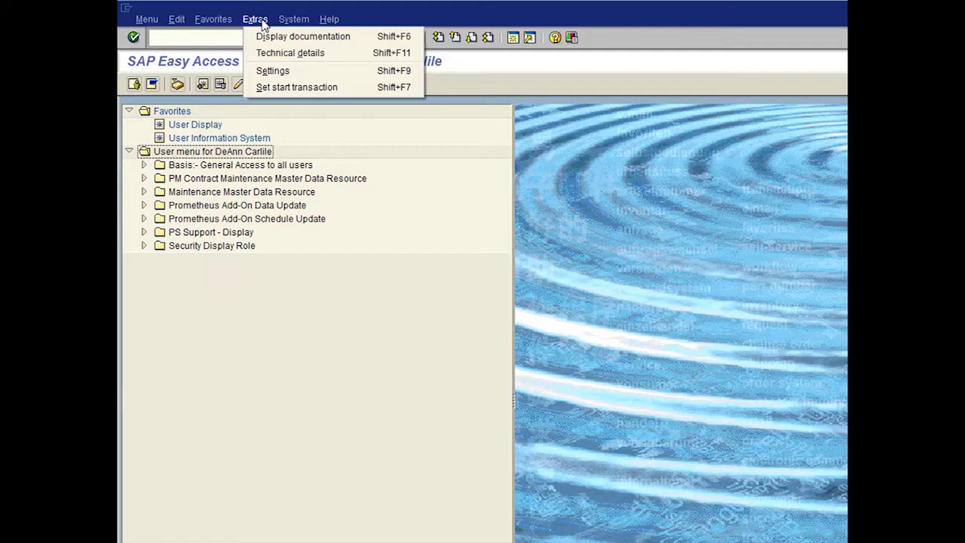
{"action": "left_click", "coordinate": [273, 71]}
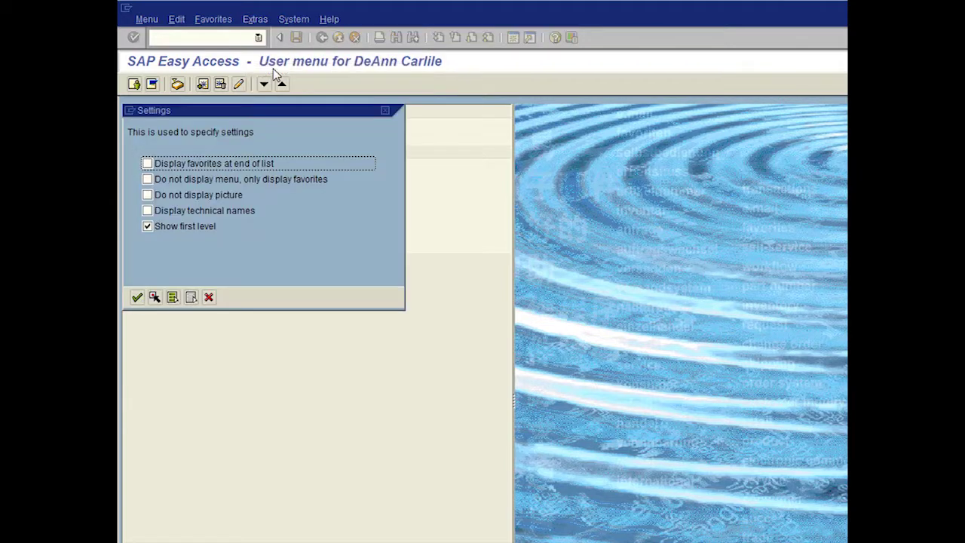
{"action": "left_click", "coordinate": [147, 211]}
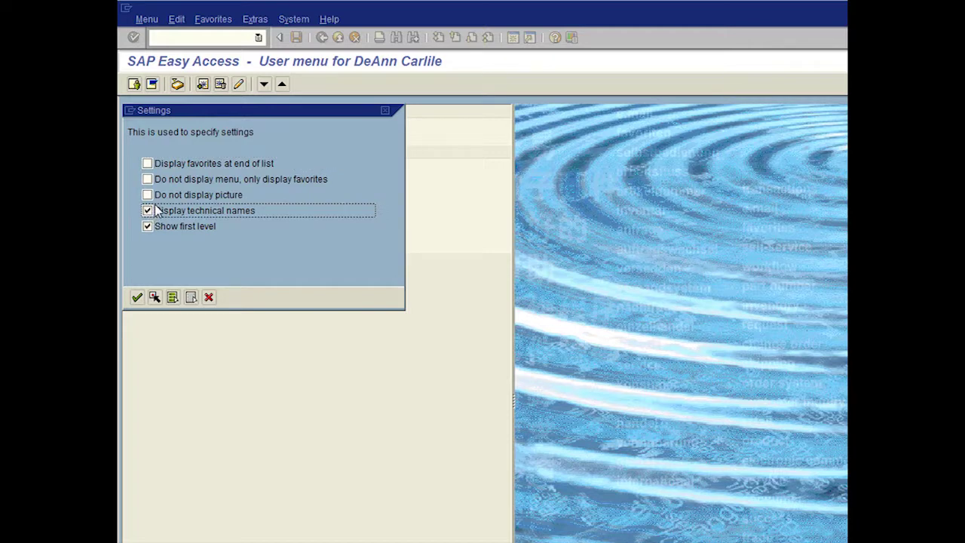
{"action": "left_click", "coordinate": [136, 298]}
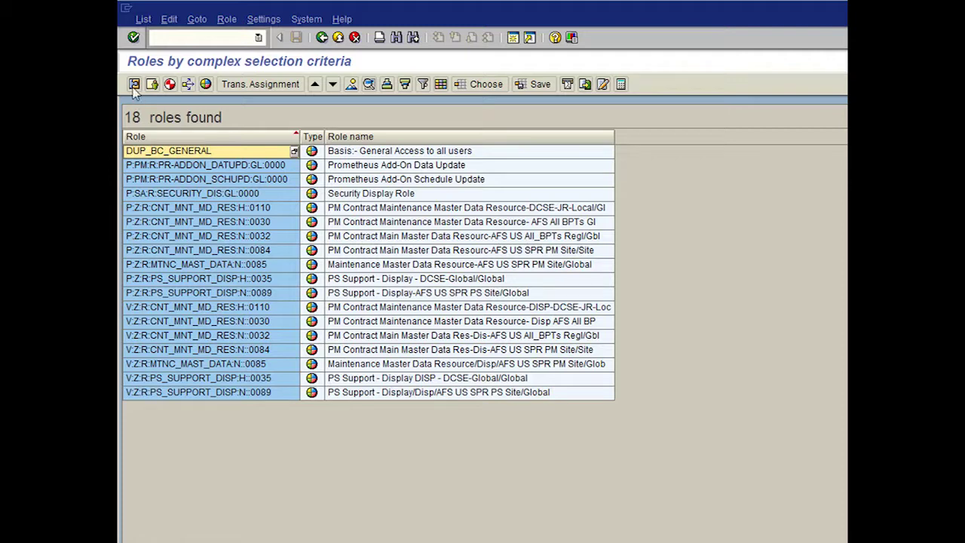
Step: Stop the roles report transaction from the window's system menu
{"action": "left_click", "coordinate": [126, 9]}
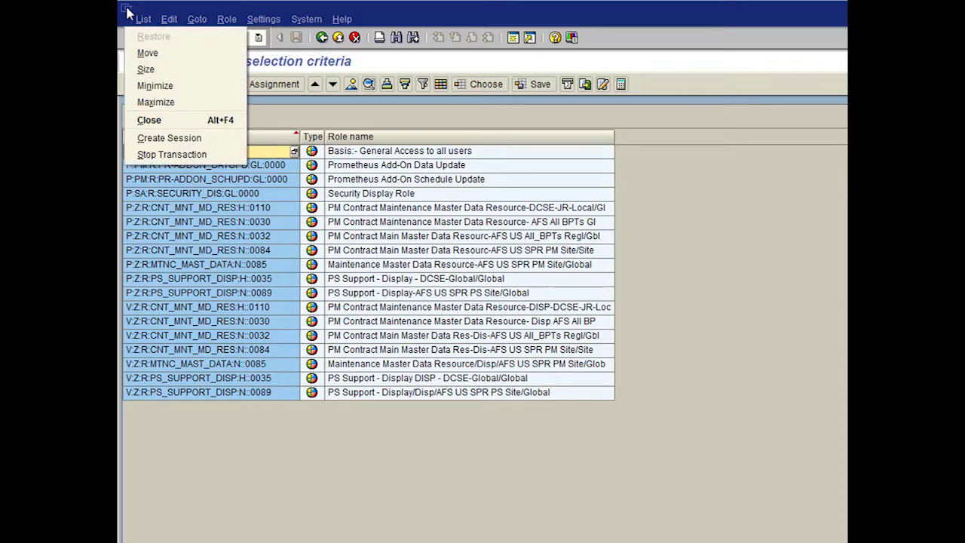
{"action": "left_click", "coordinate": [162, 154]}
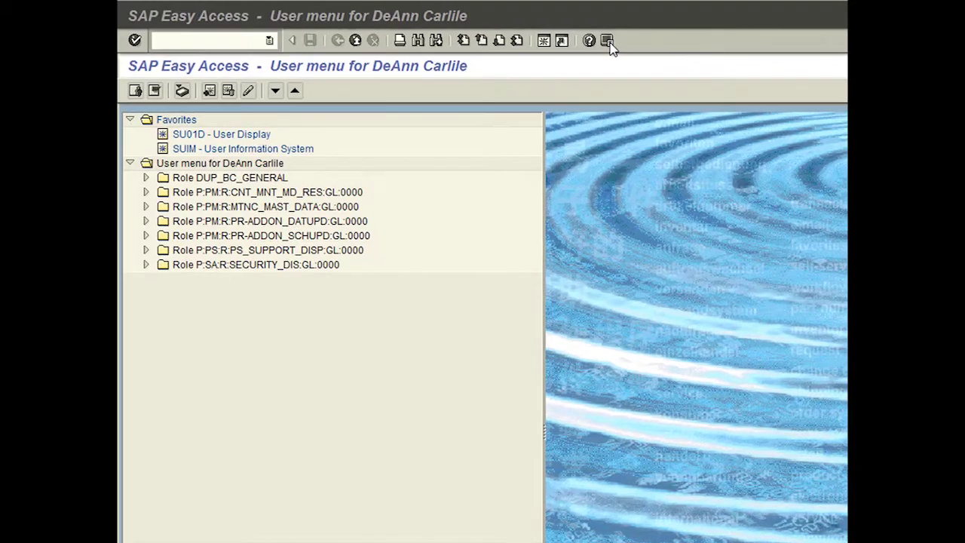
Step: Tick Activate Multibyte Functions on the I18N options page and confirm logging off
{"action": "left_click", "coordinate": [608, 41]}
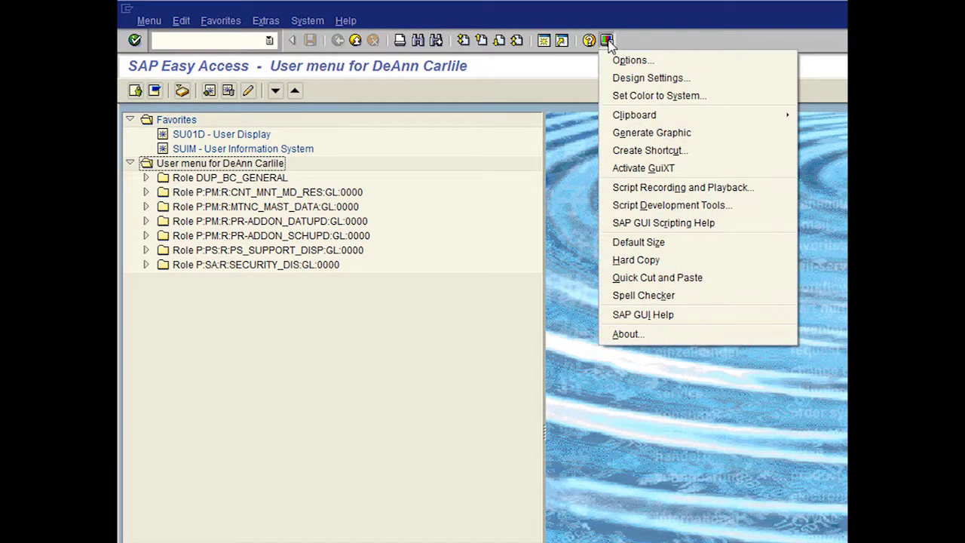
{"action": "left_click", "coordinate": [628, 60]}
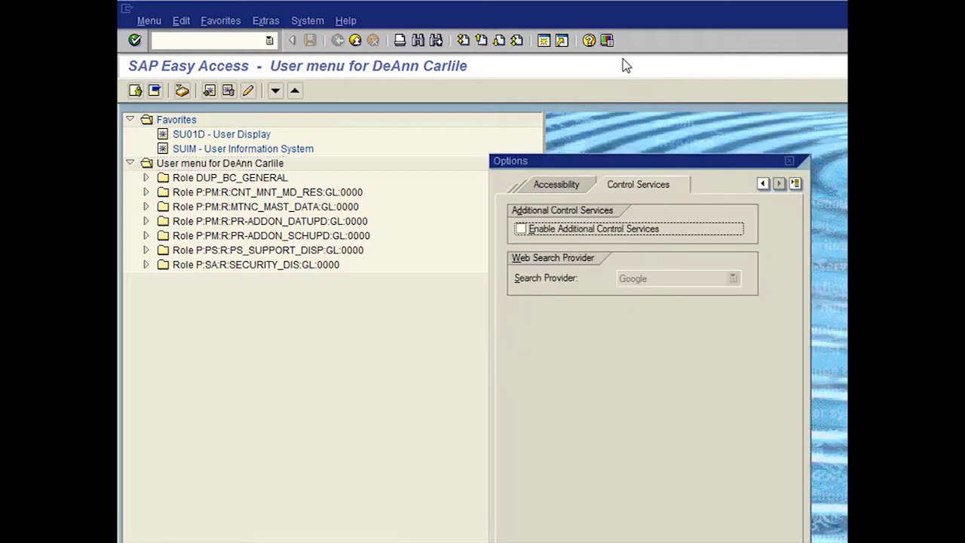
{"action": "left_click", "coordinate": [763, 183]}
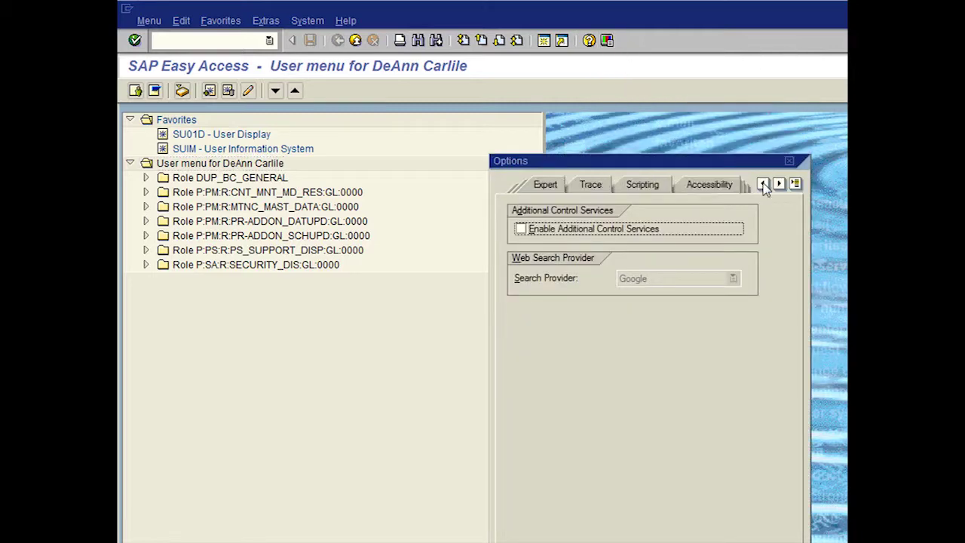
{"action": "left_click", "coordinate": [763, 183]}
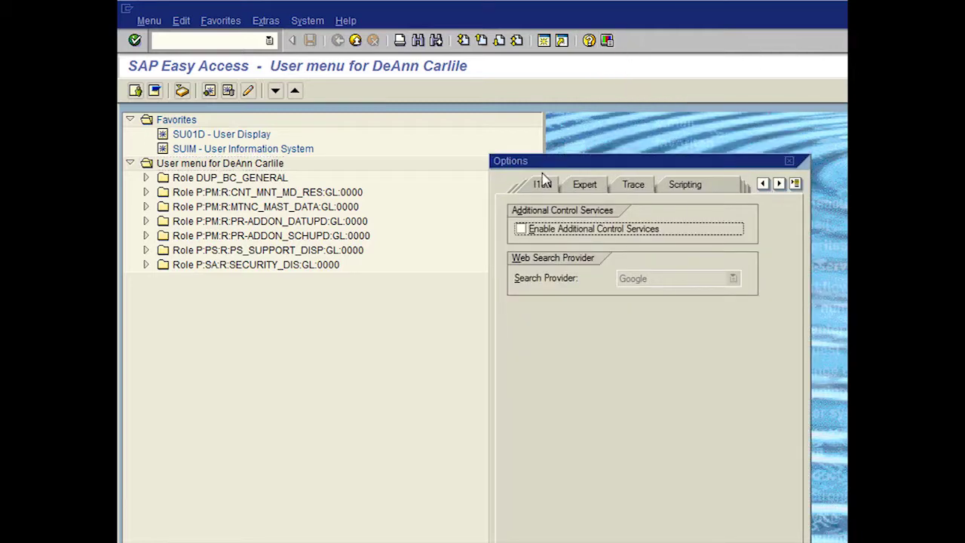
{"action": "left_click", "coordinate": [543, 186]}
{"action": "left_click", "coordinate": [519, 230]}
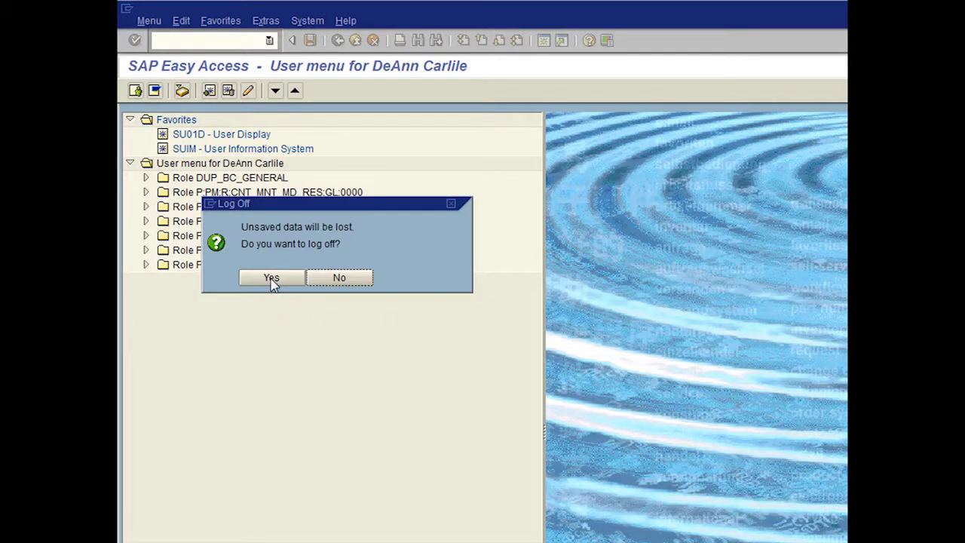
{"action": "left_click", "coordinate": [271, 278]}
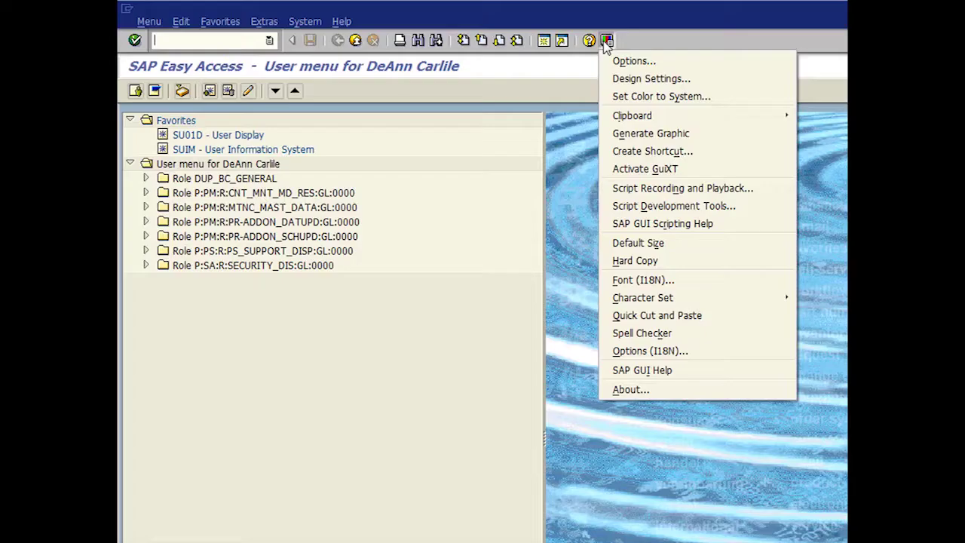
Step: Set the I18N font to Lucida Sans Typewriter Regular at size 10 and apply it
{"action": "left_click", "coordinate": [640, 280]}
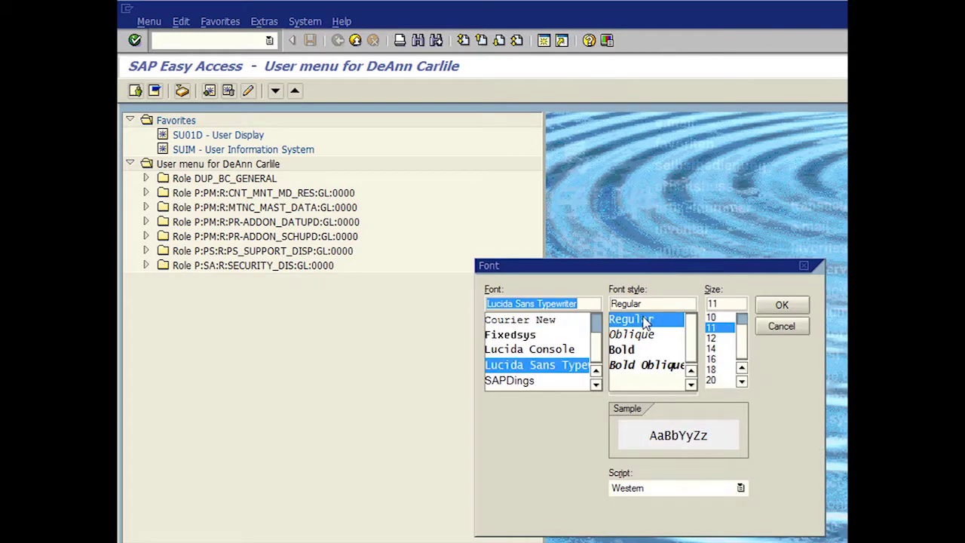
{"action": "left_click", "coordinate": [645, 320]}
{"action": "left_click", "coordinate": [721, 318]}
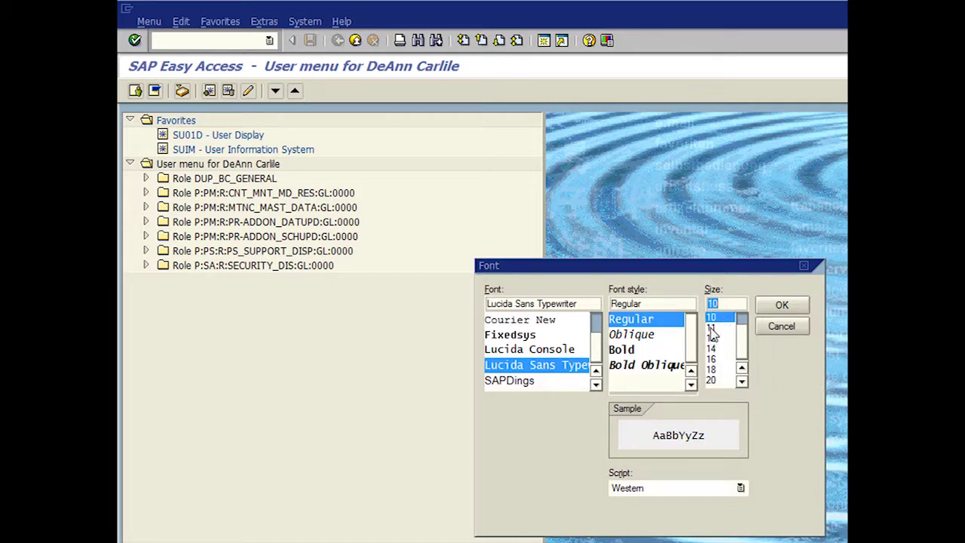
{"action": "left_click", "coordinate": [711, 329]}
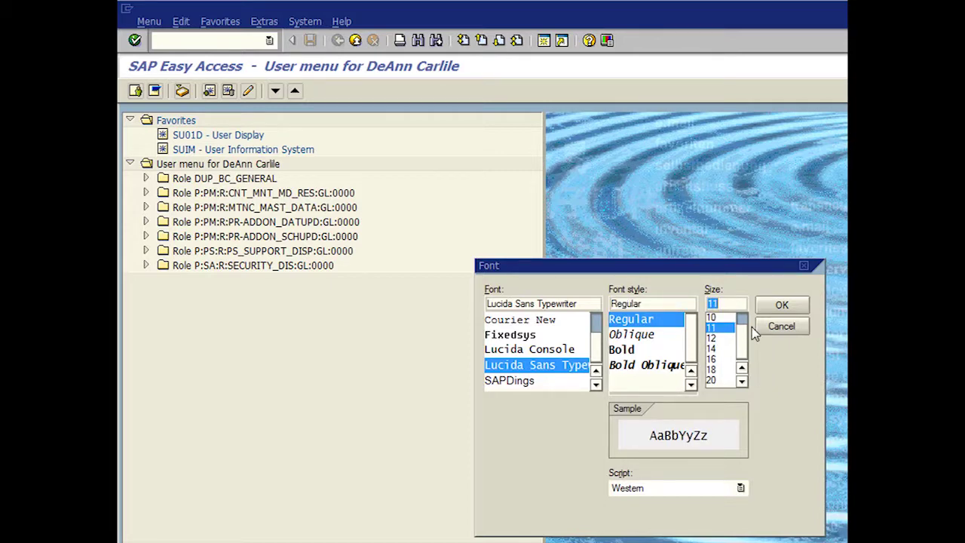
{"action": "left_click", "coordinate": [724, 317]}
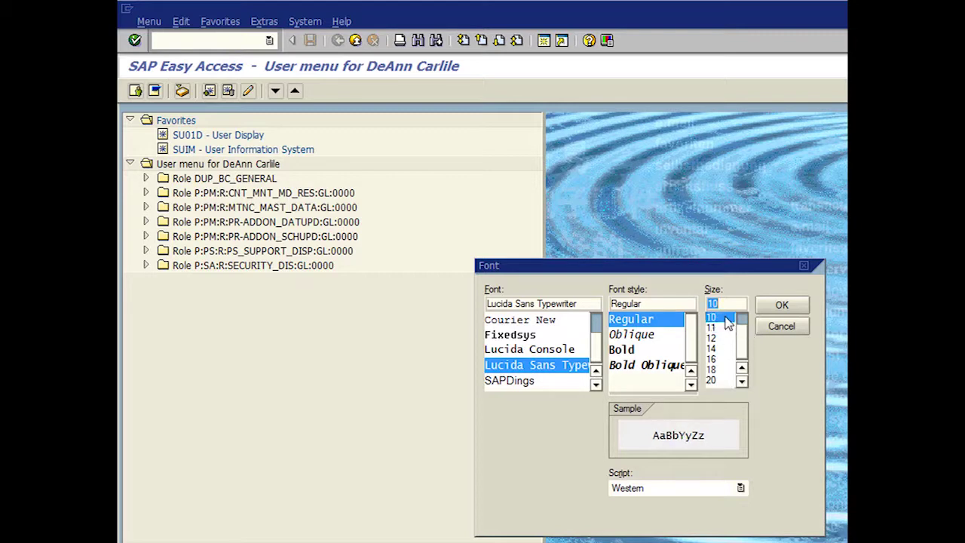
{"action": "left_click", "coordinate": [782, 307]}
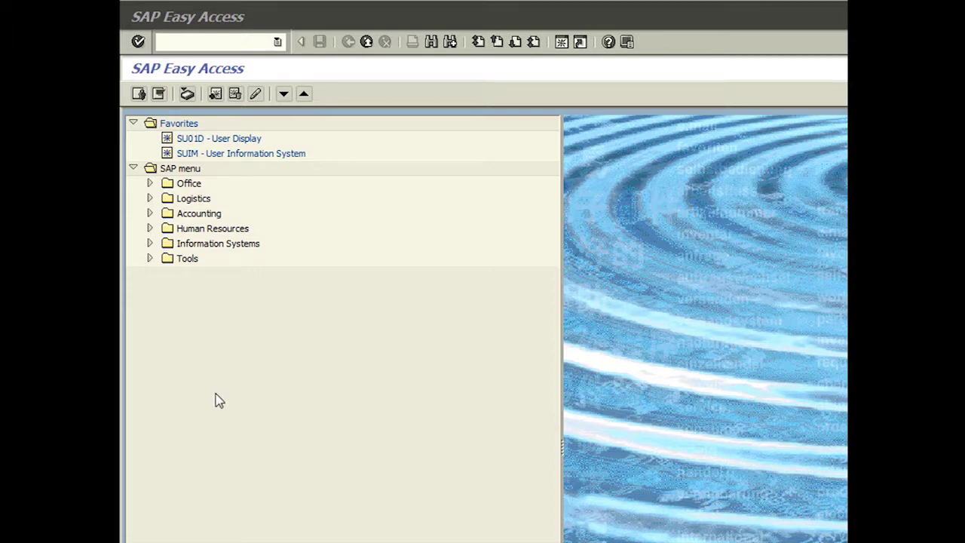
Step: Switch to the User menu and expand the P:SA:R:SECURITY_DIS:GL:0000 role folder
{"action": "left_click", "coordinate": [138, 94]}
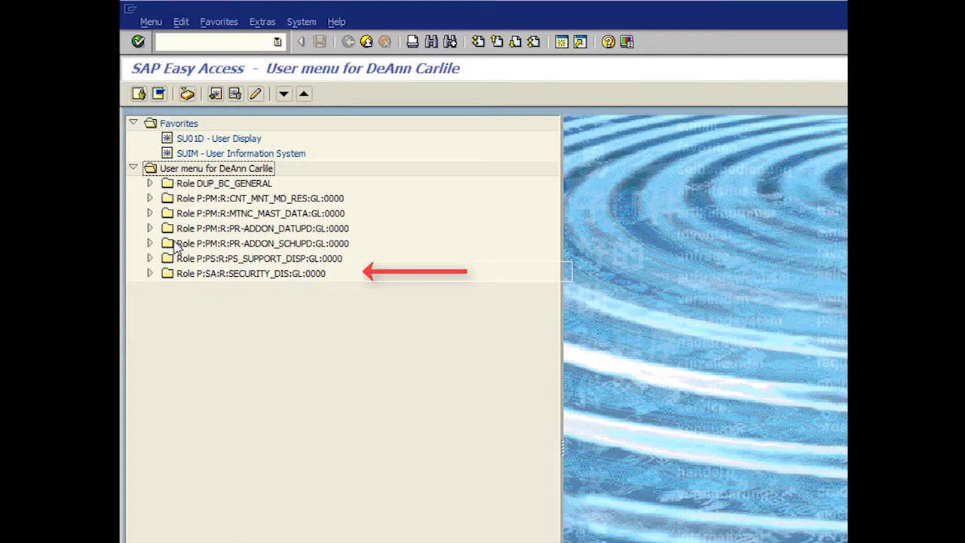
{"action": "left_click", "coordinate": [149, 274]}
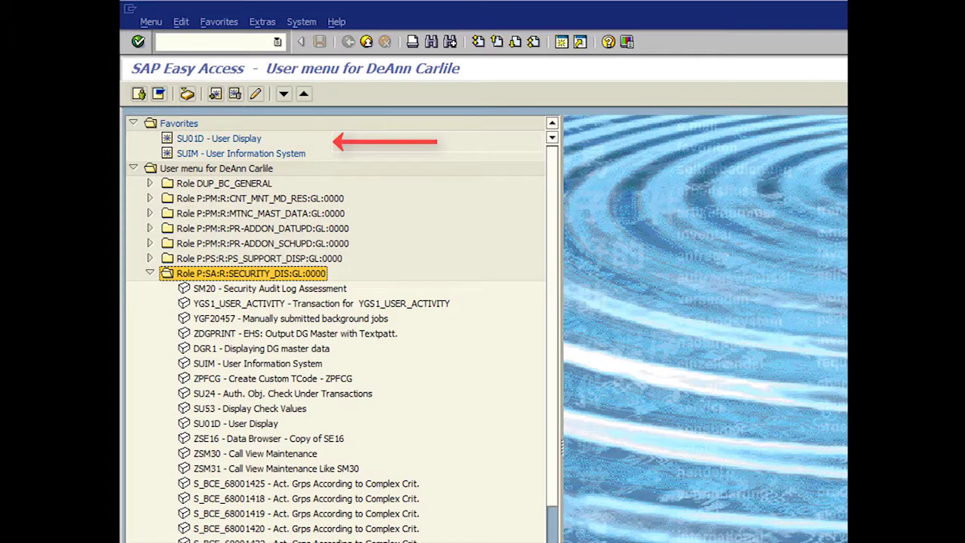
{"action": "left_click", "coordinate": [133, 123]}
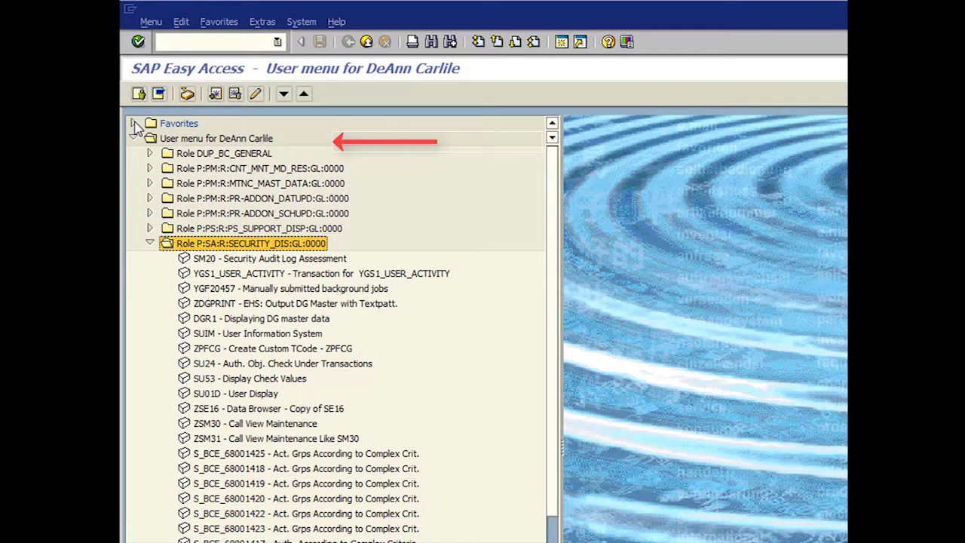
{"action": "left_click", "coordinate": [133, 124]}
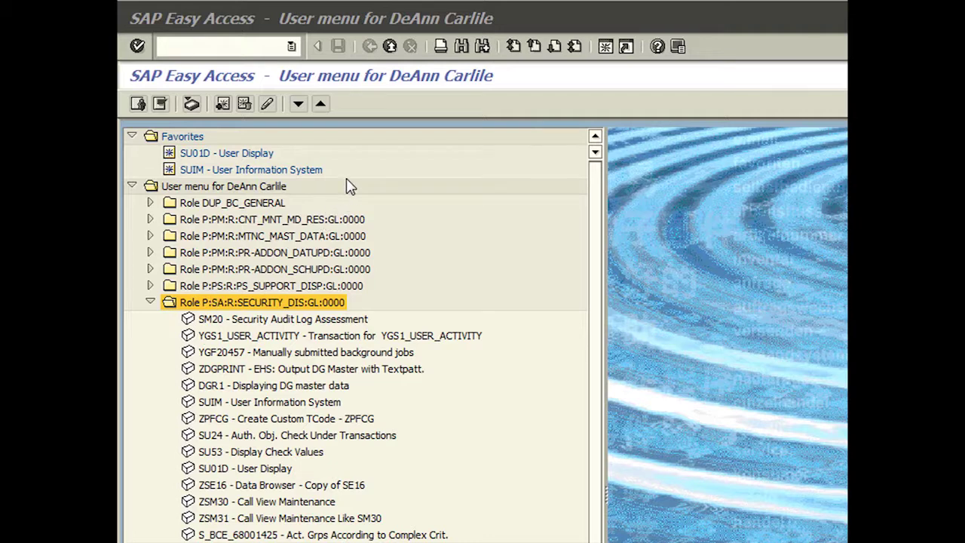
Step: Insert a favorites folder named 'PS Support' and drag it below SUIM
{"action": "left_click", "coordinate": [226, 24]}
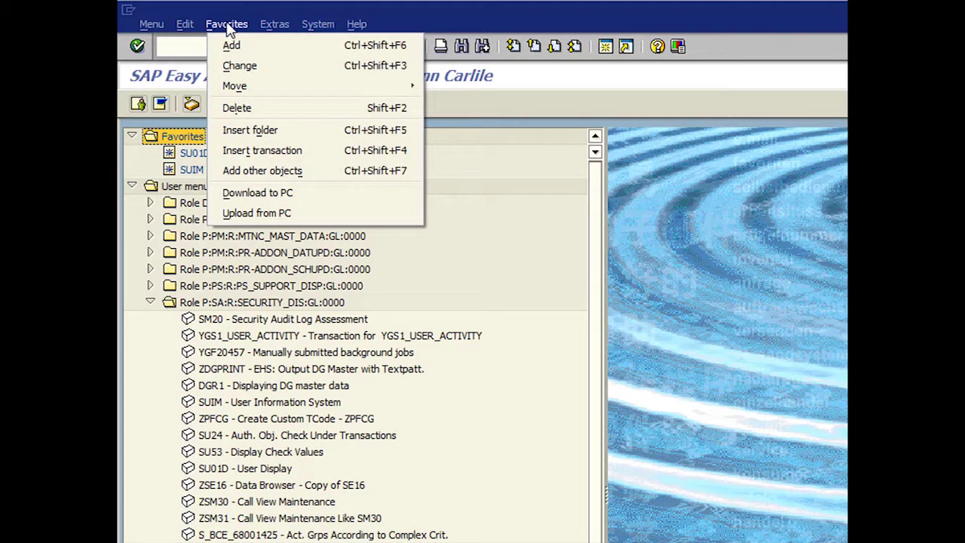
{"action": "left_click", "coordinate": [246, 131]}
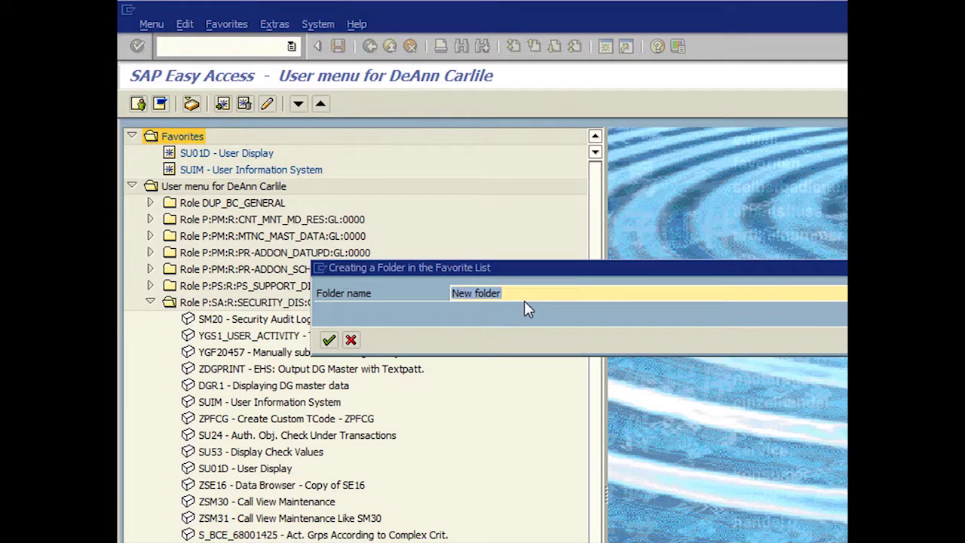
{"action": "type", "text": "PS S"}
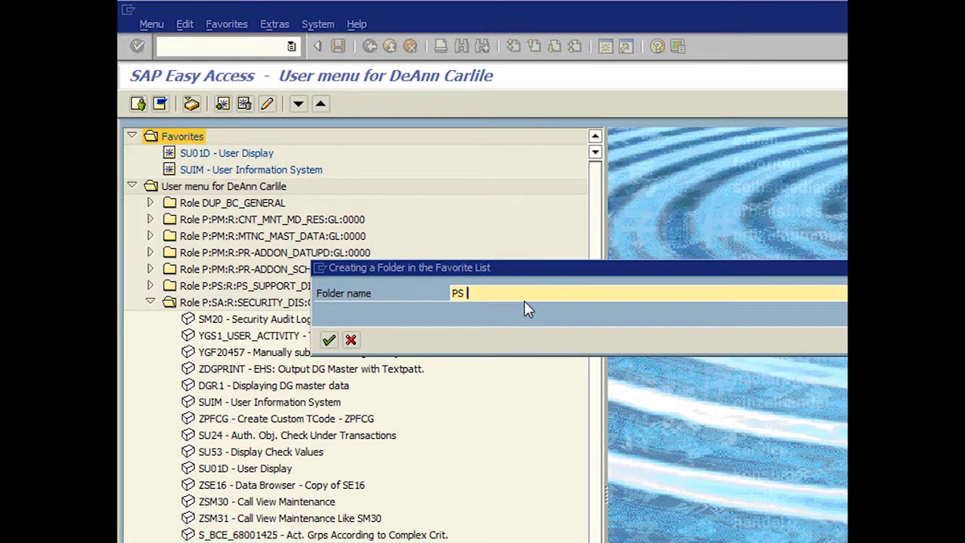
{"action": "type", "text": "upport"}
{"action": "left_click", "coordinate": [329, 340]}
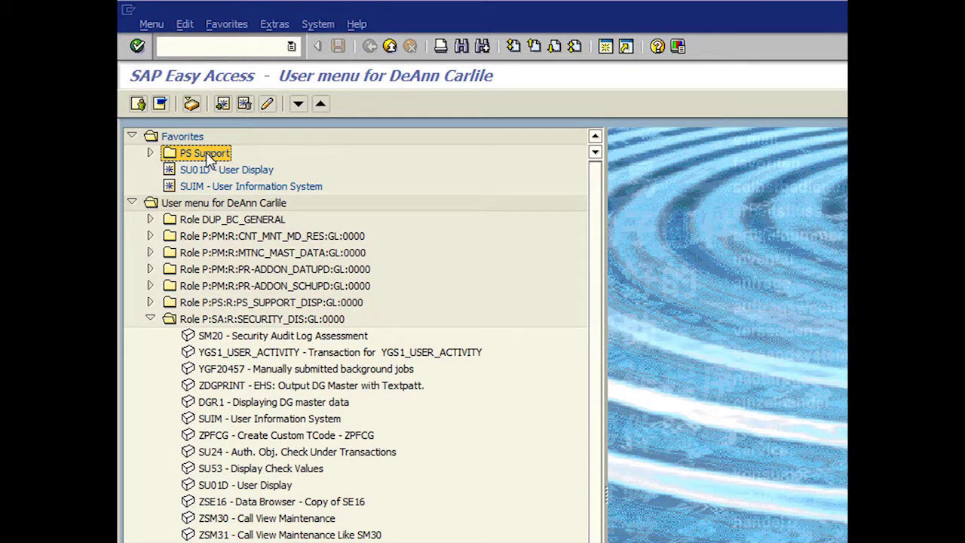
{"action": "left_click_drag", "start_coordinate": [204, 187], "coordinate": [204, 187]}
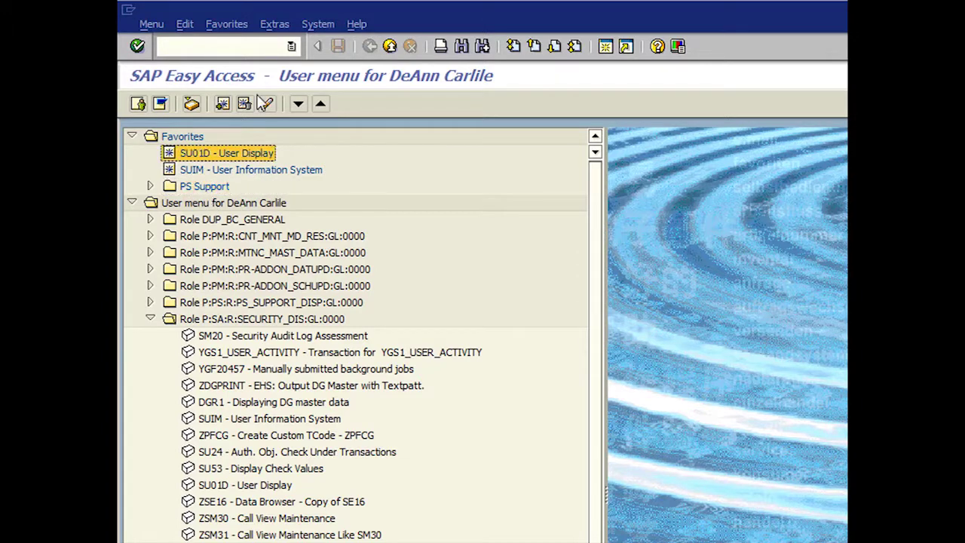
Step: Change the SU01D favorite's text from User Display to 'Find User'
{"action": "left_click", "coordinate": [266, 104]}
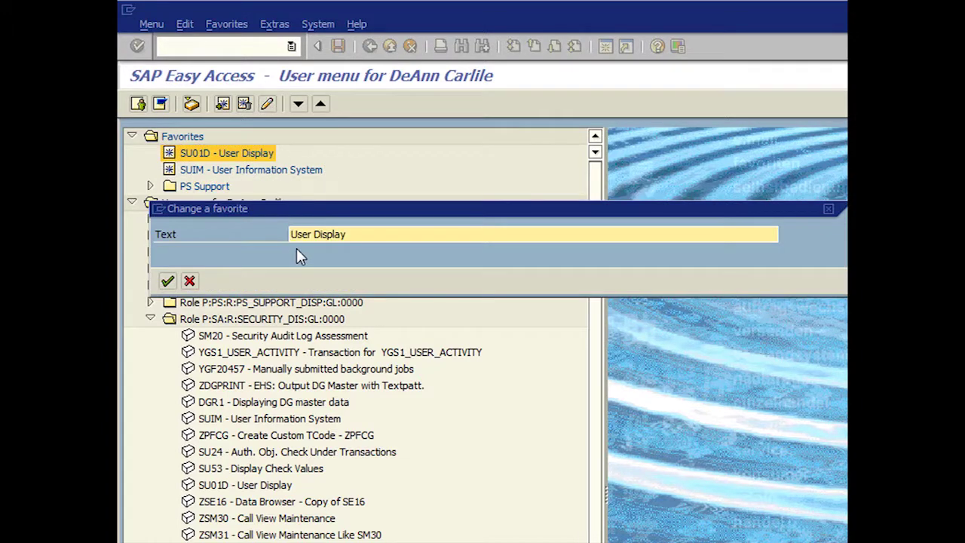
{"action": "left_click_drag", "start_coordinate": [348, 235], "coordinate": [293, 241]}
{"action": "type", "text": "Find User"}
{"action": "left_click", "coordinate": [167, 280]}
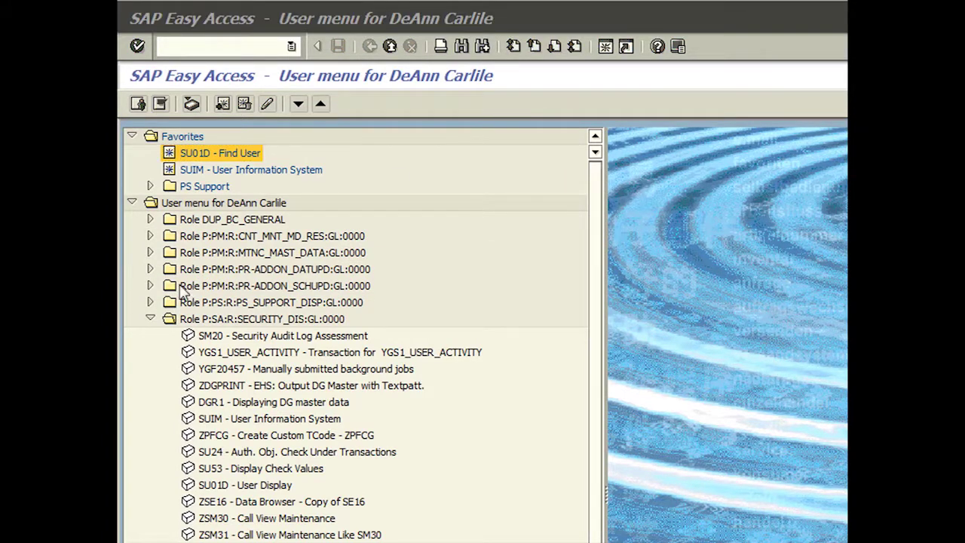
Step: Add CJI8 Project Budget Line Items from the PS_SUPPORT_DISP role to the favorites
{"action": "left_click", "coordinate": [151, 303]}
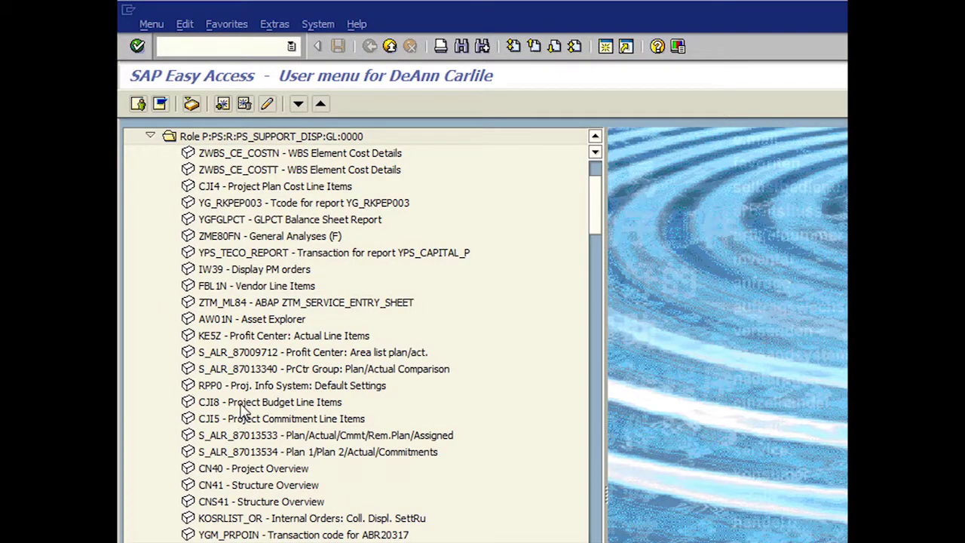
{"action": "left_click", "coordinate": [243, 407]}
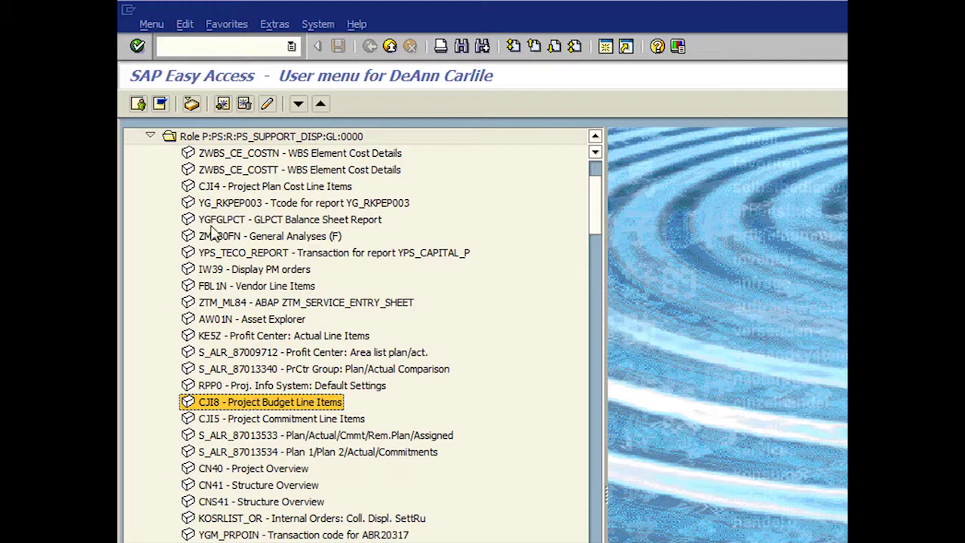
{"action": "left_click", "coordinate": [230, 28]}
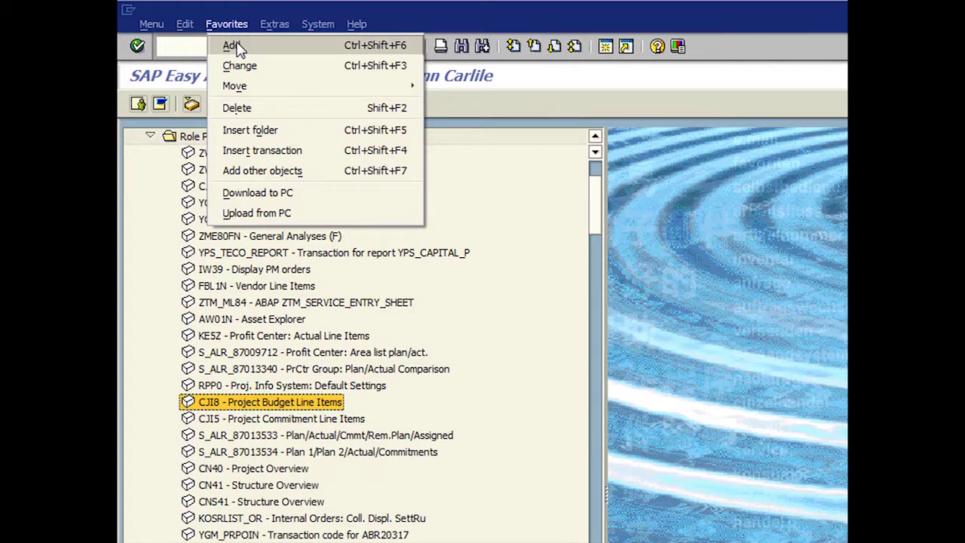
{"action": "left_click", "coordinate": [234, 46]}
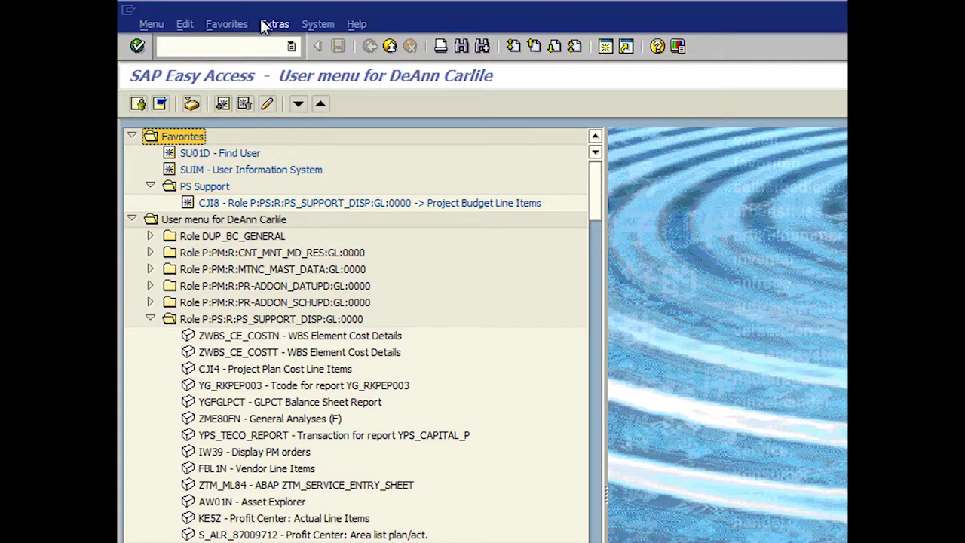
{"action": "left_click", "coordinate": [225, 24]}
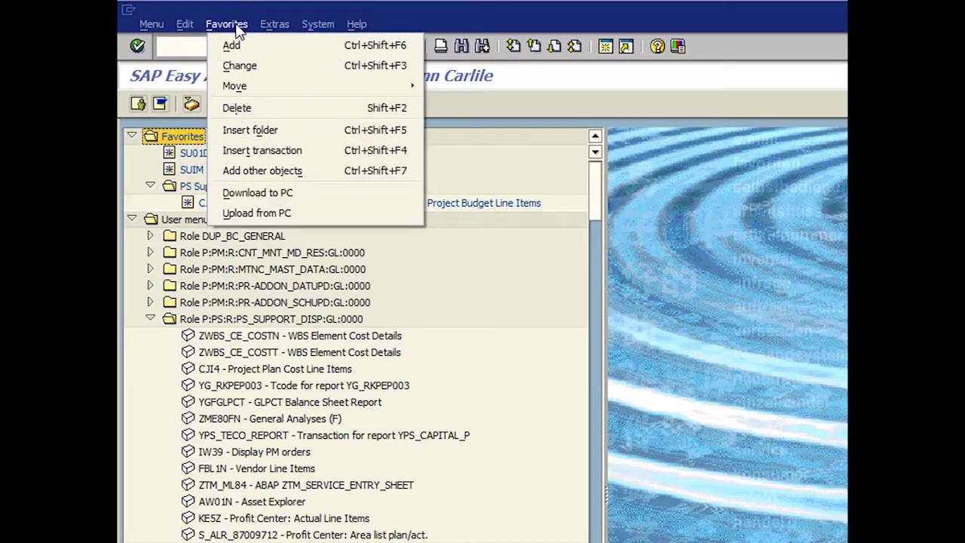
Step: Insert transaction MM03 into the favorites by its transaction code
{"action": "left_click", "coordinate": [233, 150]}
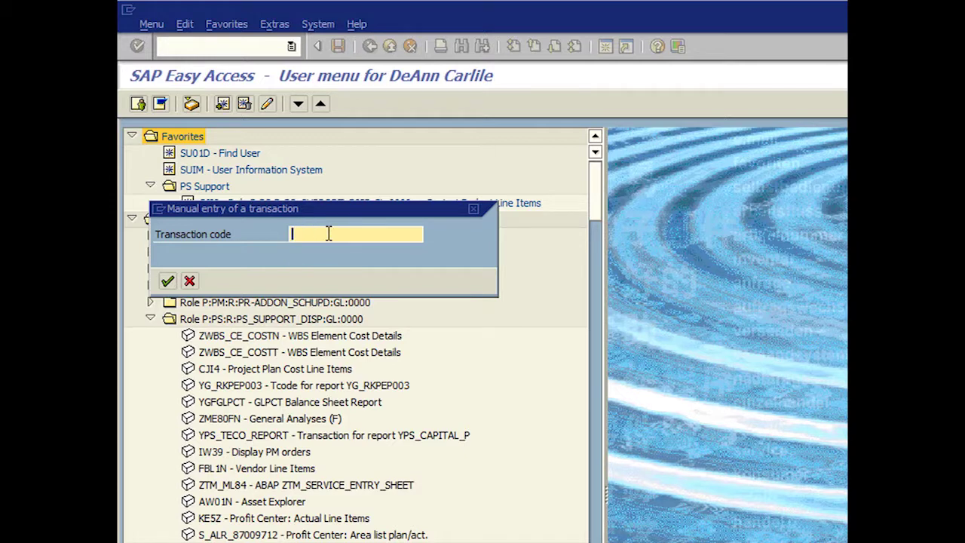
{"action": "type", "text": "MM03"}
{"action": "left_click", "coordinate": [169, 281]}
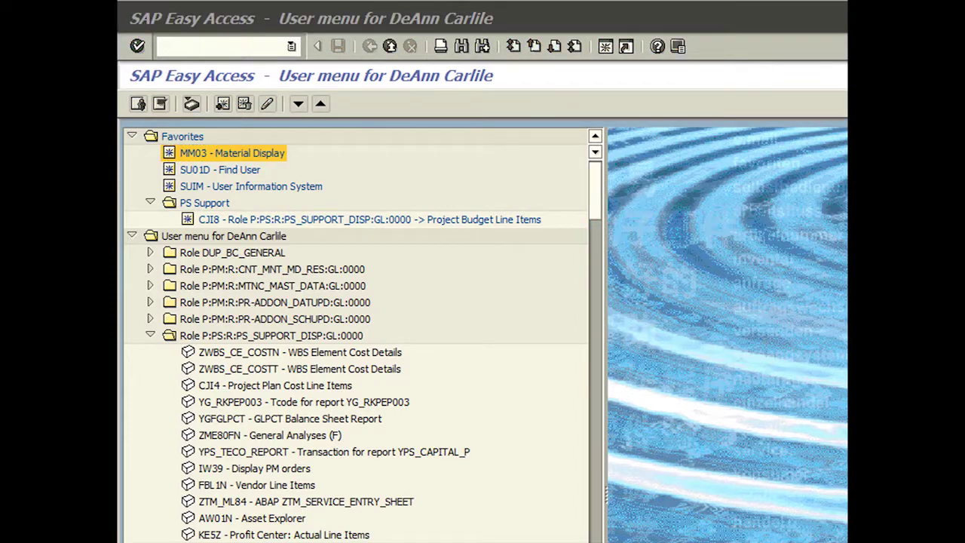
Step: Rename the MM03 favorite's text to 'Display', then append 'Material' so it reads 'Display Material'
{"action": "left_click", "coordinate": [261, 153]}
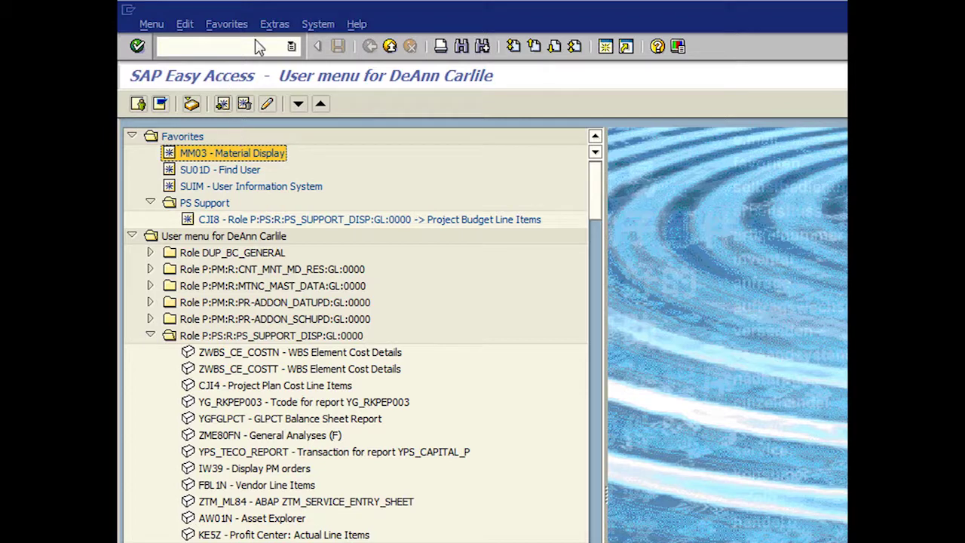
{"action": "left_click", "coordinate": [226, 24]}
{"action": "left_click", "coordinate": [246, 67]}
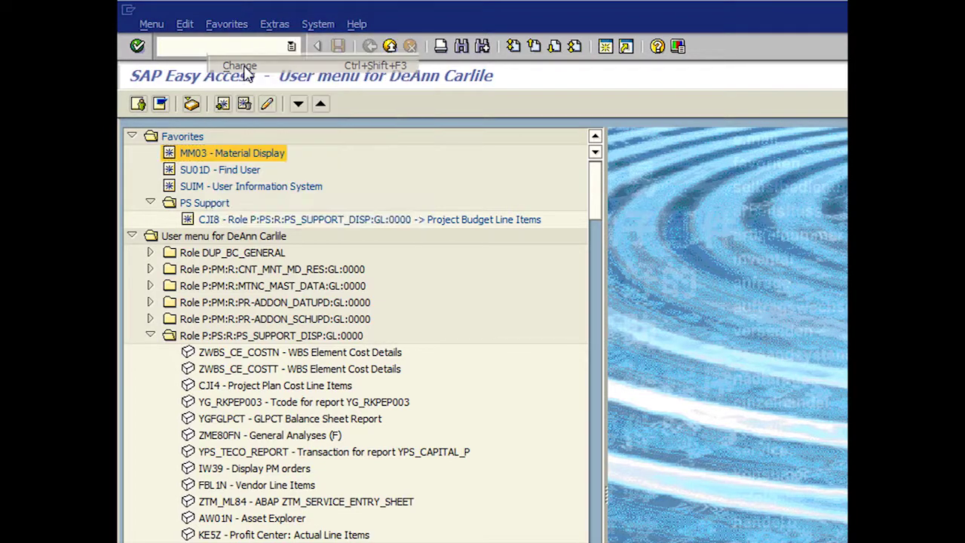
{"action": "left_click_drag", "start_coordinate": [380, 233], "coordinate": [279, 231]}
{"action": "type", "text": "Di"}
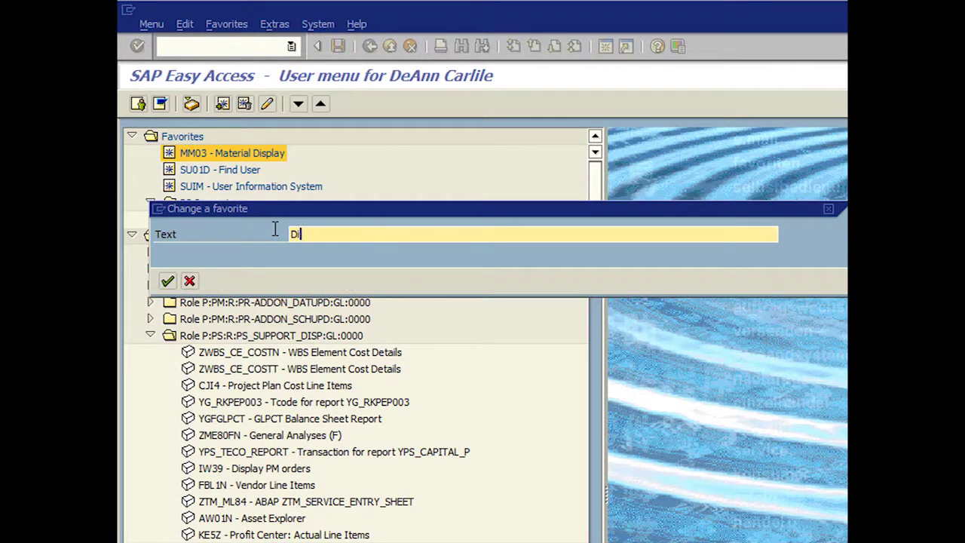
{"action": "type", "text": "splay"}
{"action": "left_click", "coordinate": [168, 280]}
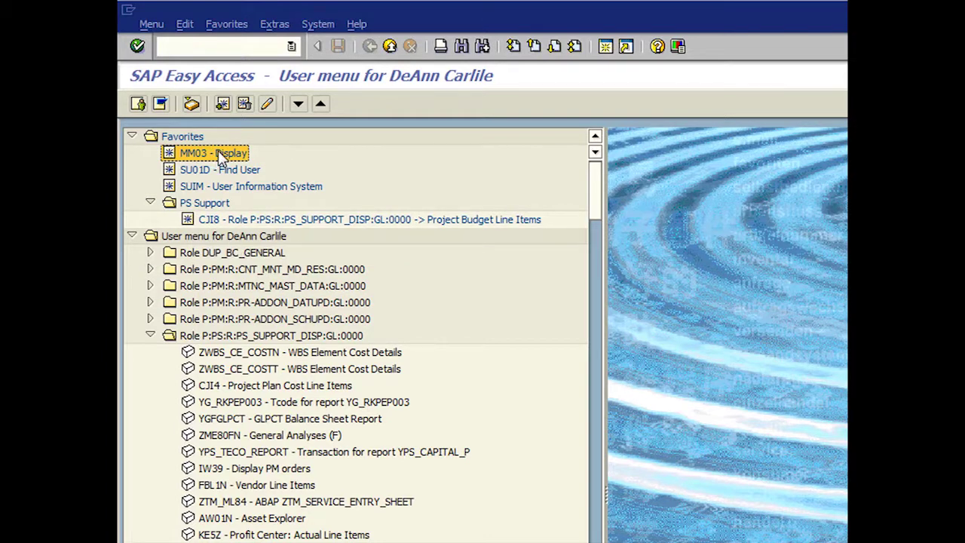
{"action": "left_click", "coordinate": [264, 104]}
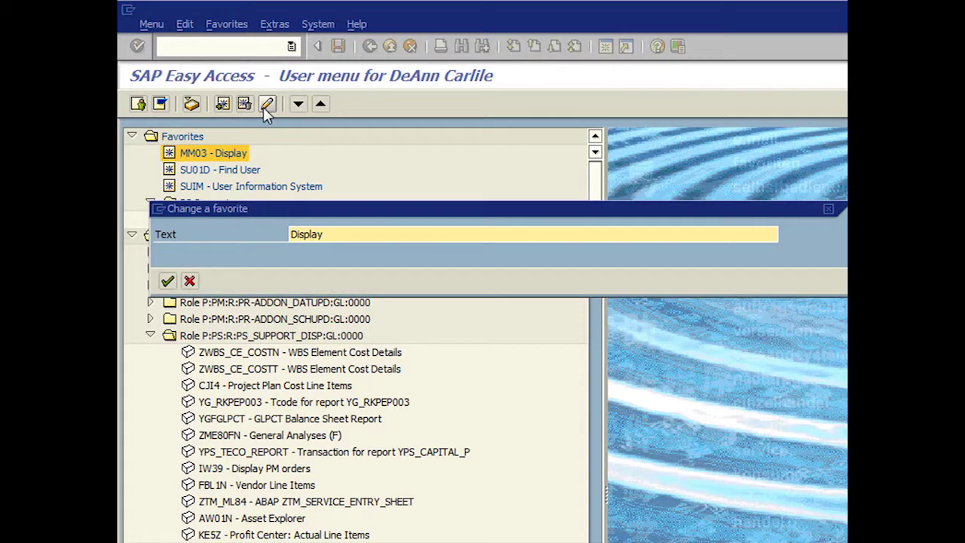
{"action": "left_click", "coordinate": [347, 234]}
{"action": "type", "text": "Material"}
{"action": "left_click", "coordinate": [168, 283]}
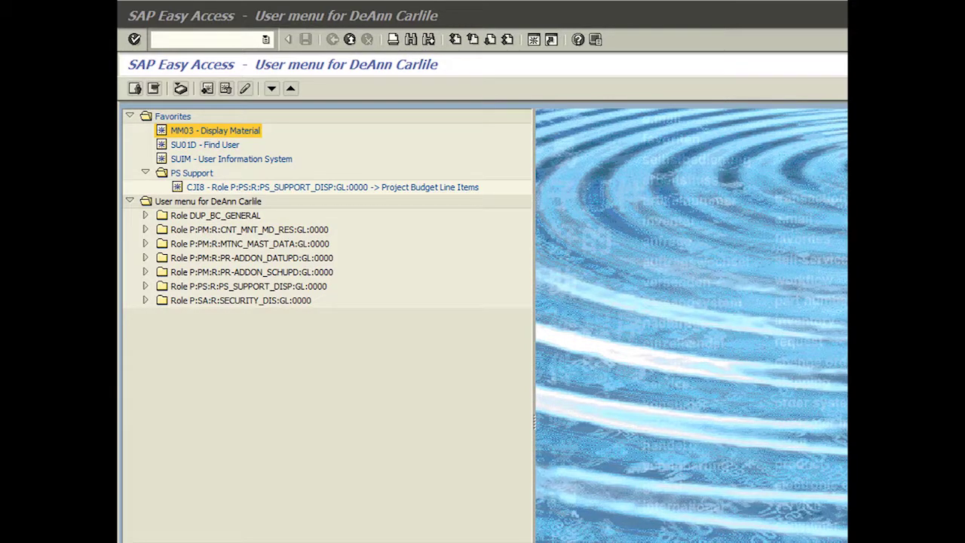
Step: Open Maintain User Profile through System > User profile > Own data
{"action": "left_click", "coordinate": [289, 20]}
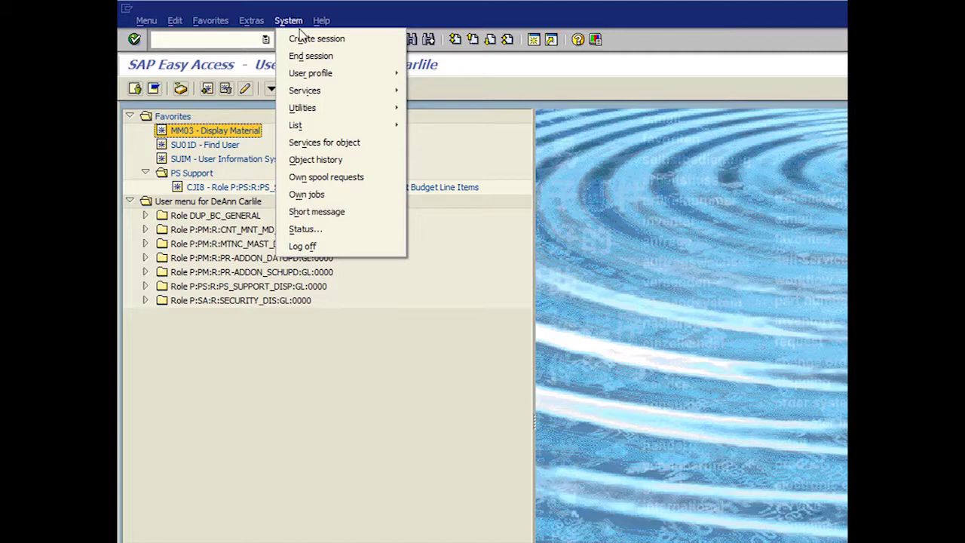
{"action": "mouse_move", "coordinate": [308, 75]}
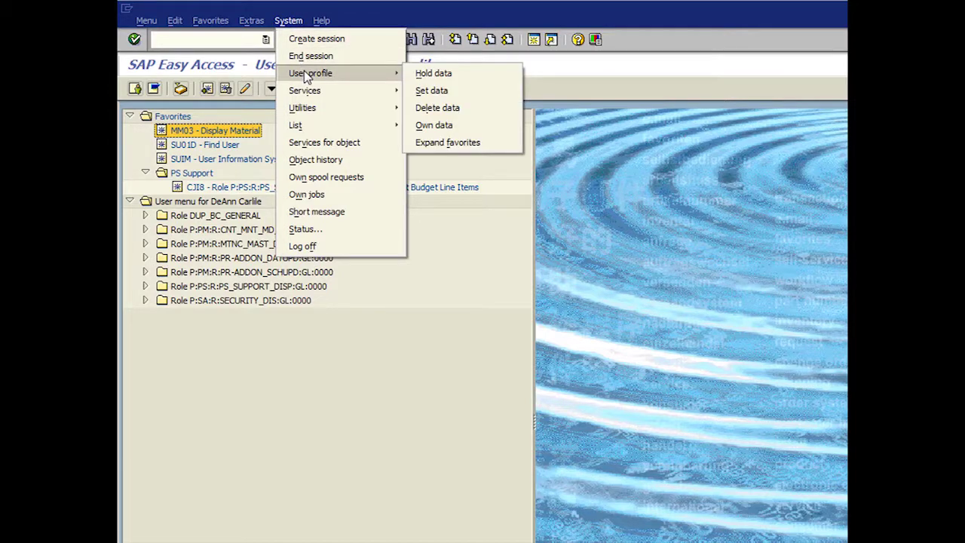
{"action": "left_click", "coordinate": [427, 128]}
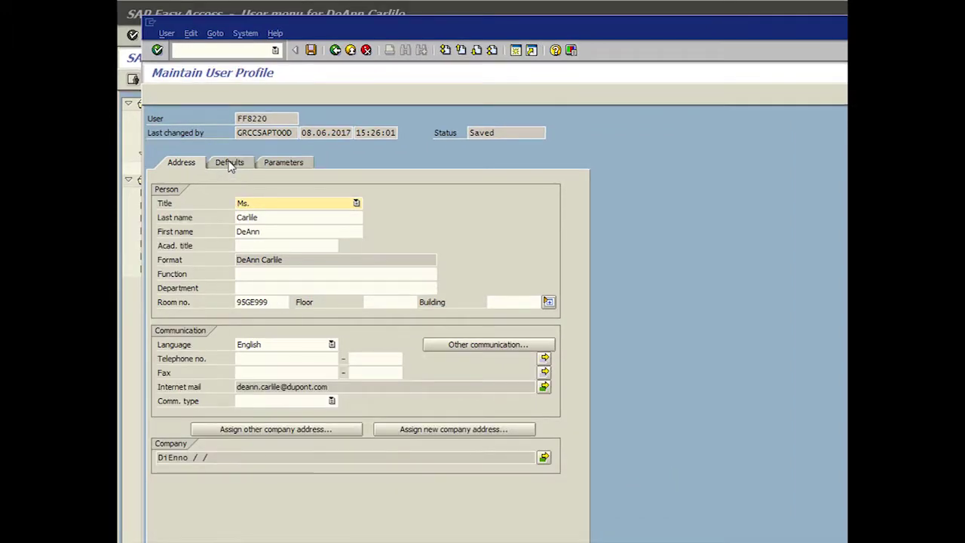
Step: On the Defaults tab, choose 1,234,567.89 decimal notation, MM/DD/YYYY dates, and keep EST time zone
{"action": "left_click", "coordinate": [230, 164]}
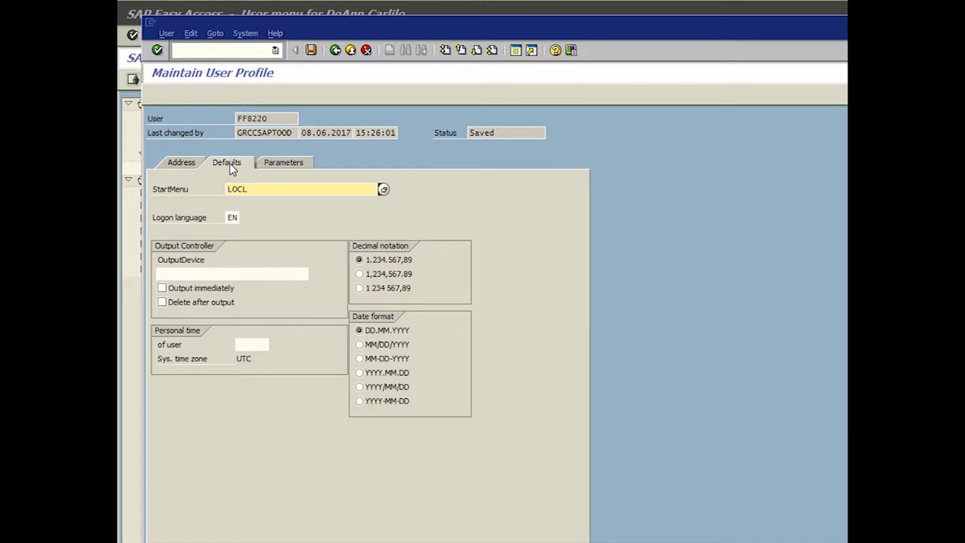
{"action": "left_click", "coordinate": [361, 275]}
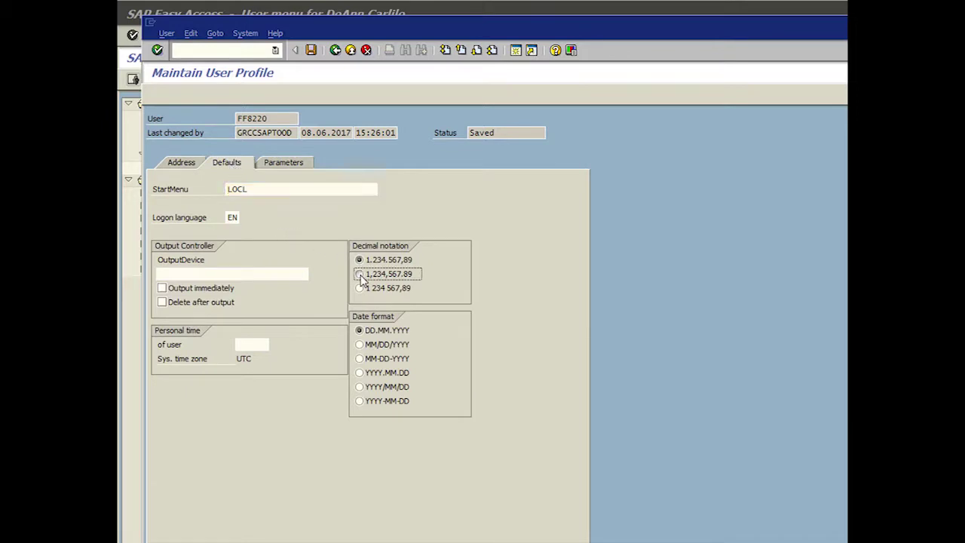
{"action": "left_click", "coordinate": [360, 345]}
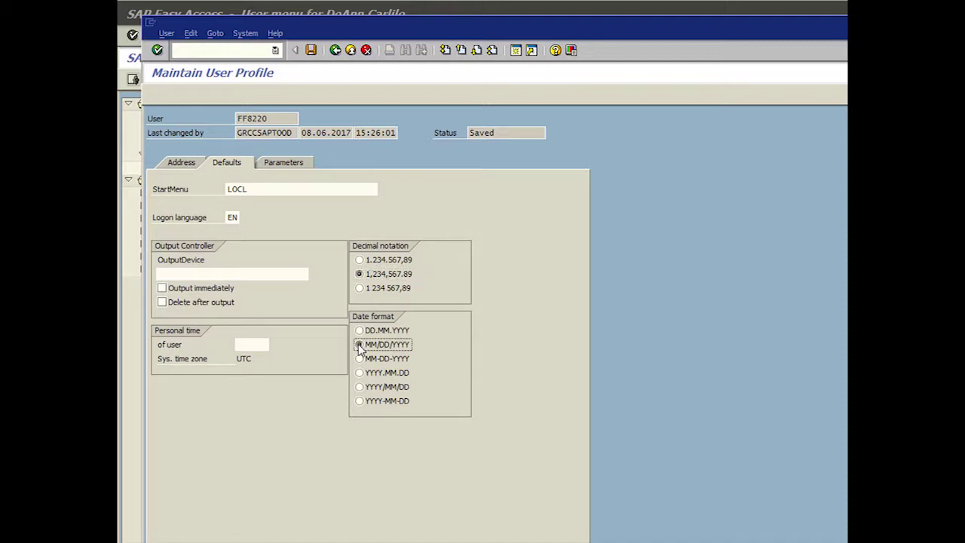
{"action": "left_click", "coordinate": [260, 344]}
{"action": "left_click", "coordinate": [274, 347]}
{"action": "left_click", "coordinate": [270, 395]}
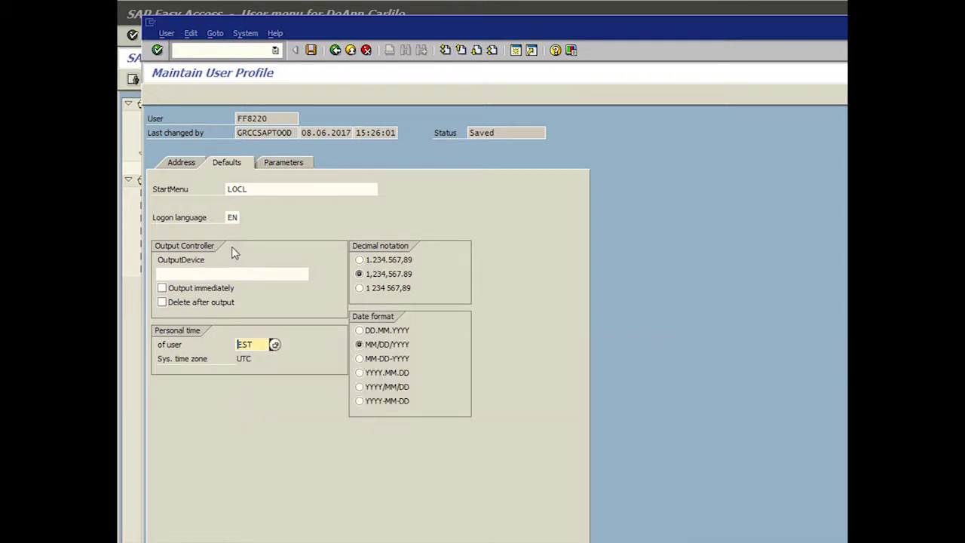
Step: Keep English (EN) as the logon language
{"action": "left_click", "coordinate": [231, 217]}
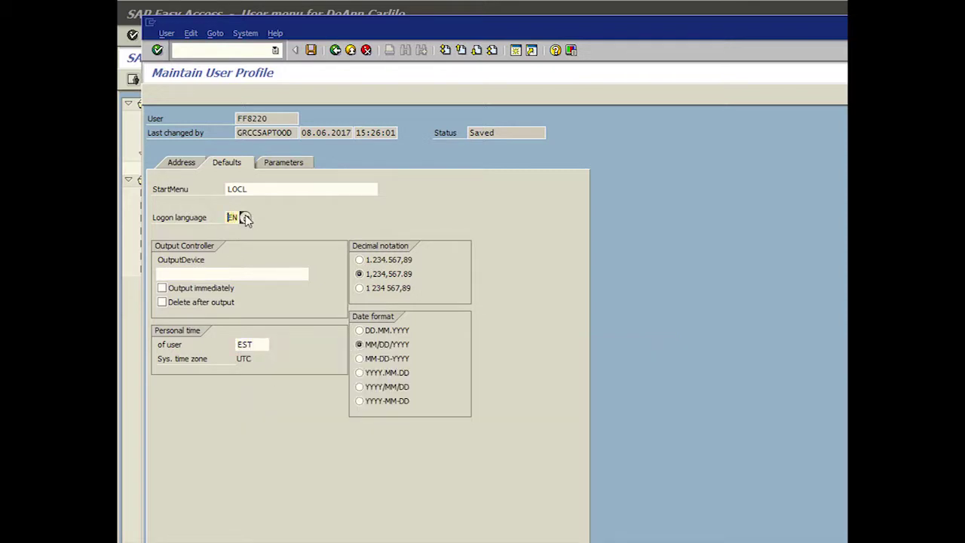
{"action": "left_click", "coordinate": [245, 217]}
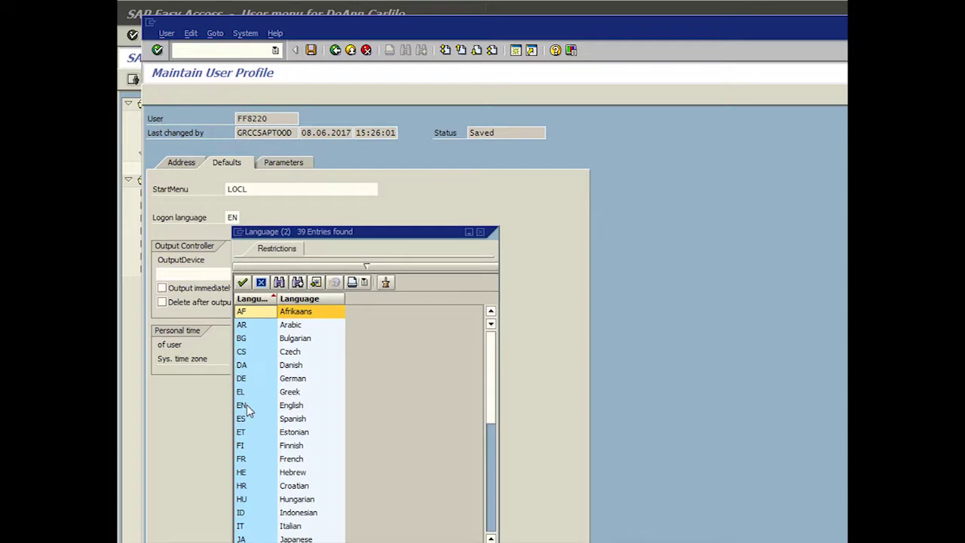
{"action": "left_click", "coordinate": [247, 405]}
{"action": "left_click", "coordinate": [242, 282]}
{"action": "left_click", "coordinate": [274, 189]}
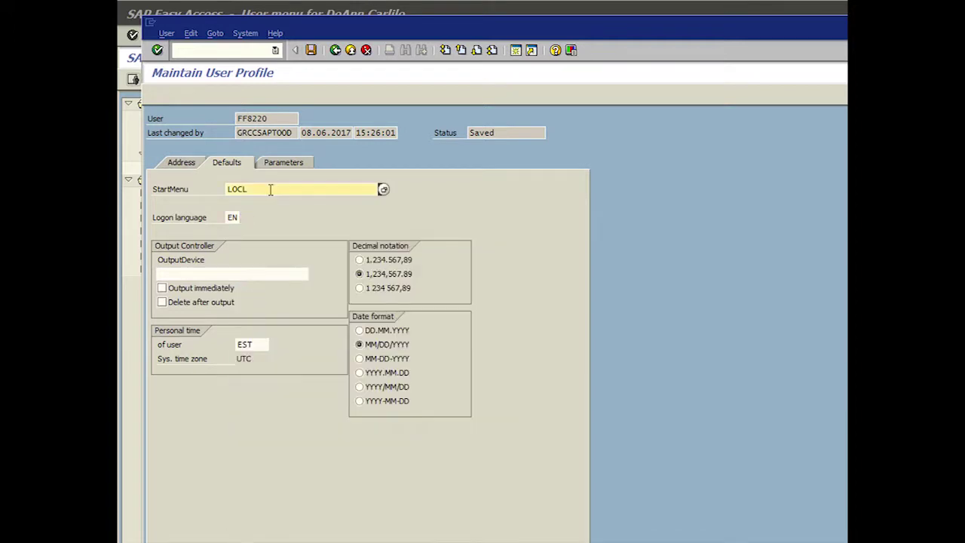
Step: Set output device LOCL with Output immediately enabled
{"action": "left_click", "coordinate": [205, 276]}
{"action": "type", "text": "LOCL"}
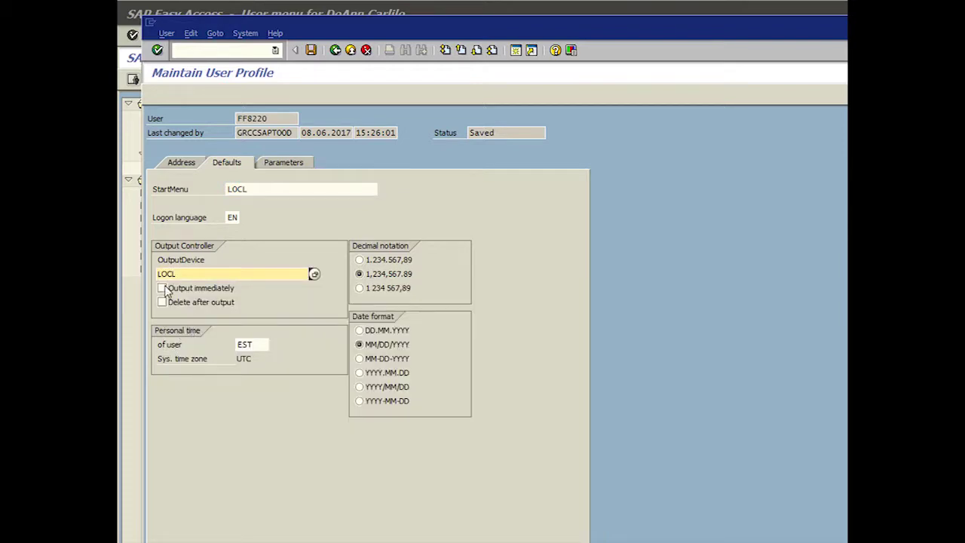
{"action": "left_click", "coordinate": [162, 289]}
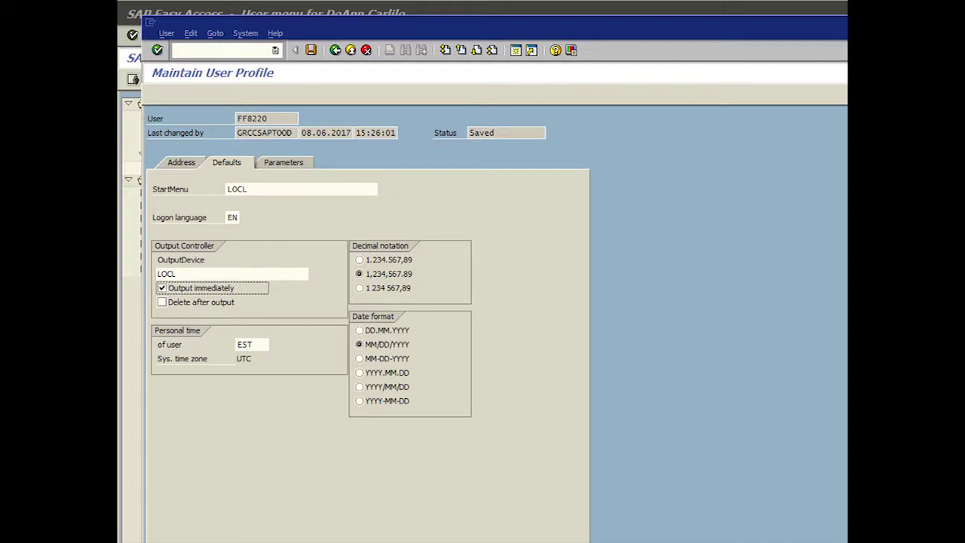
{"action": "left_click", "coordinate": [283, 163]}
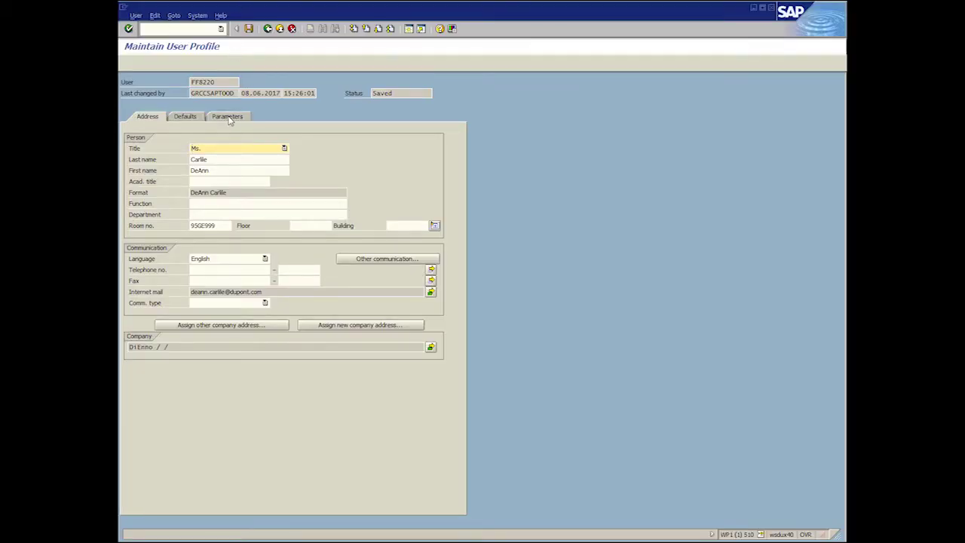
Step: Add user parameter WRK with value 2461 on the Parameters tab
{"action": "left_click", "coordinate": [234, 125]}
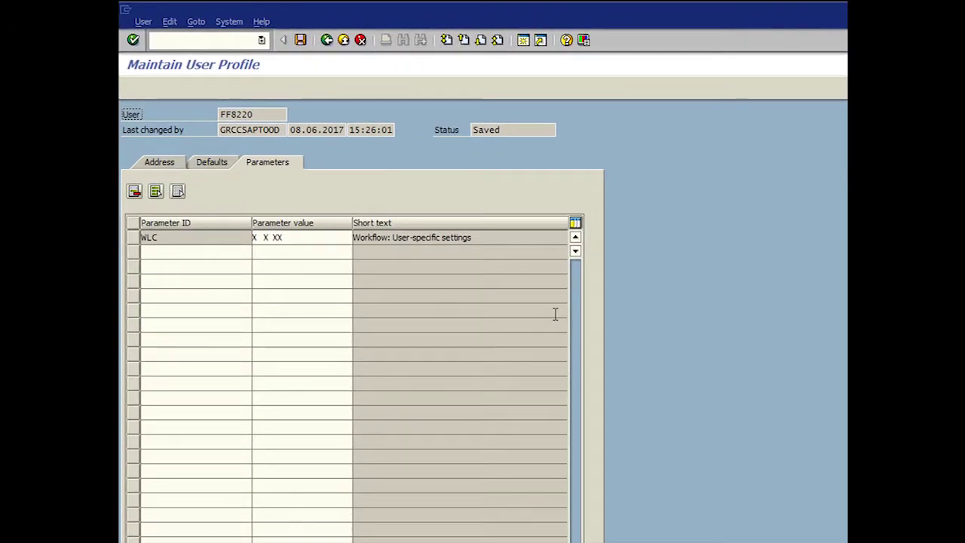
{"action": "left_click", "coordinate": [185, 191]}
{"action": "type", "text": "WRK"}
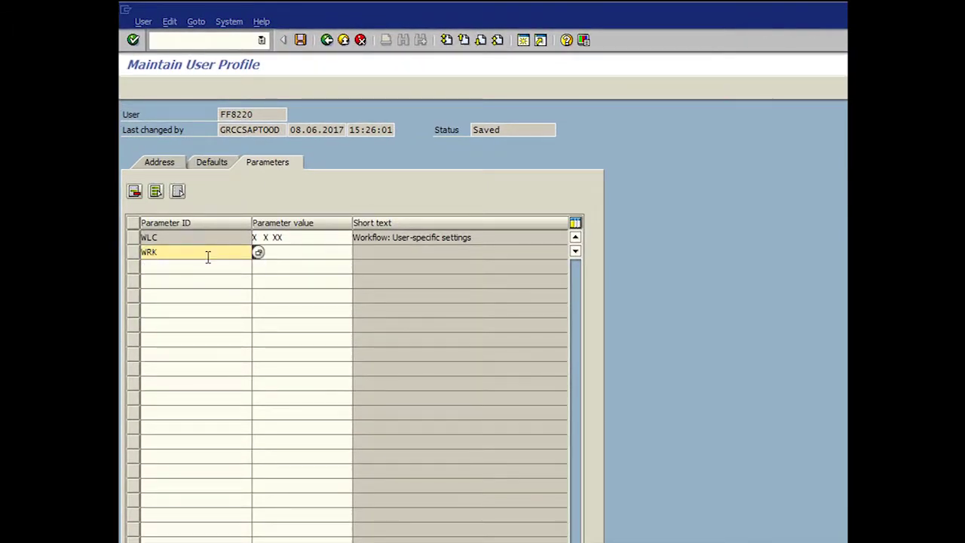
{"action": "left_click", "coordinate": [283, 255]}
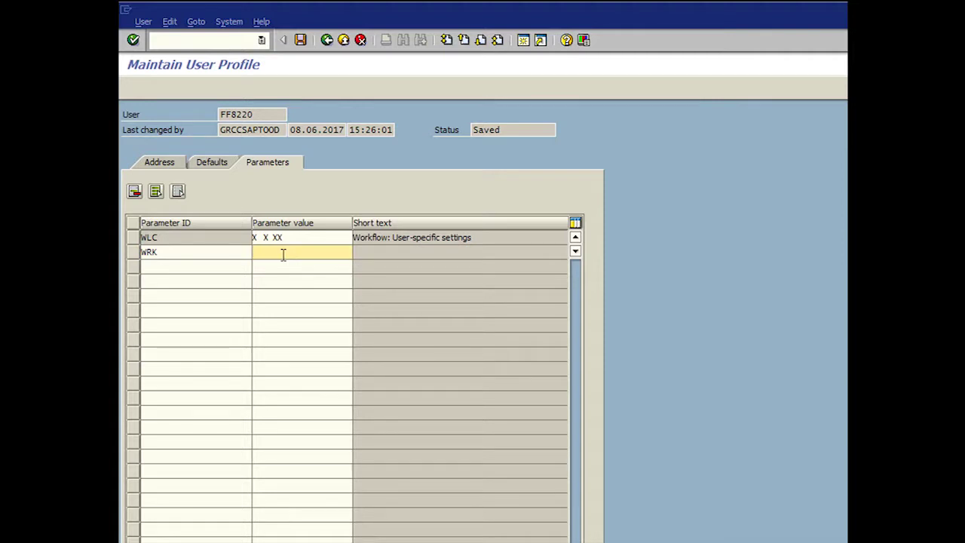
{"action": "type", "text": "2461"}
{"action": "key", "text": "Return"}
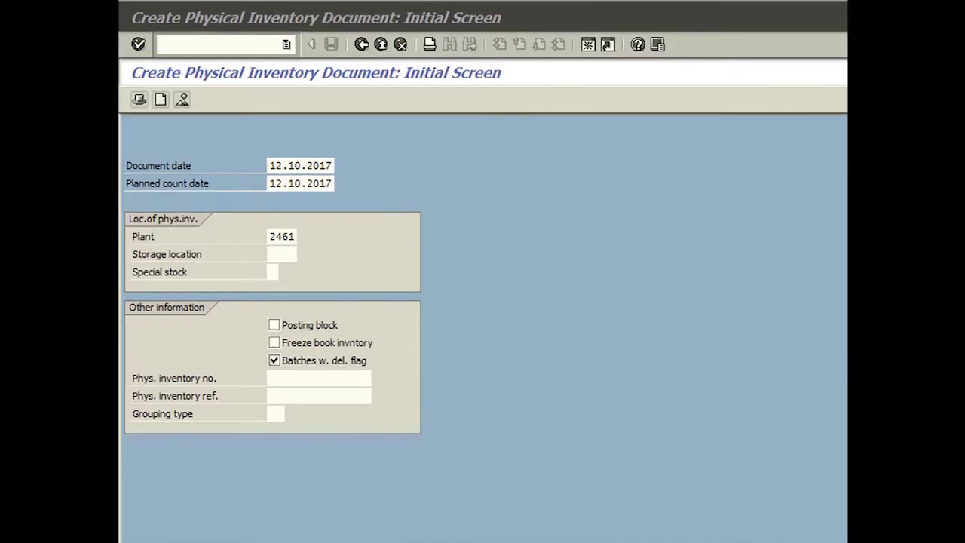
Step: Look up the storage location field's parameter ID (LAG) and enter KPLP (Kevlar Pulp)
{"action": "left_click", "coordinate": [286, 256]}
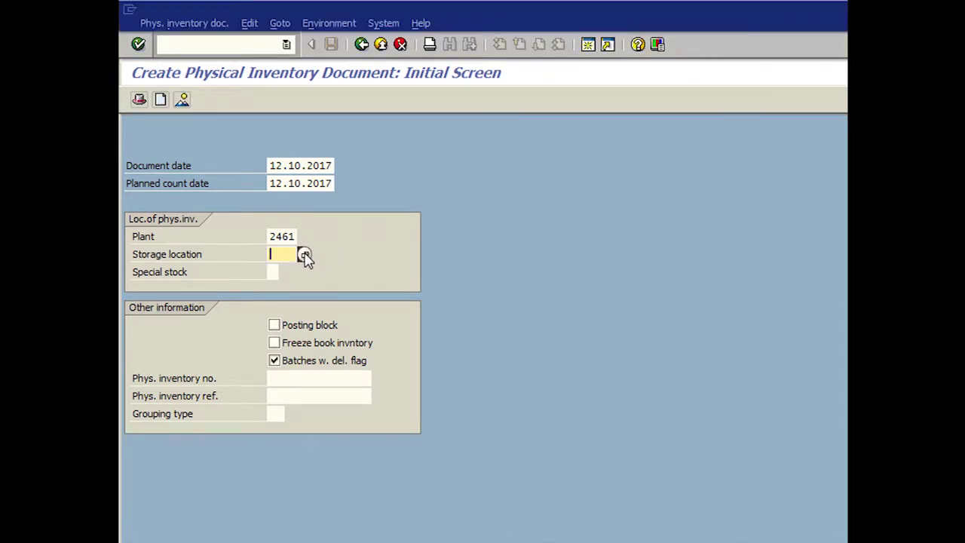
{"action": "key", "text": "F1"}
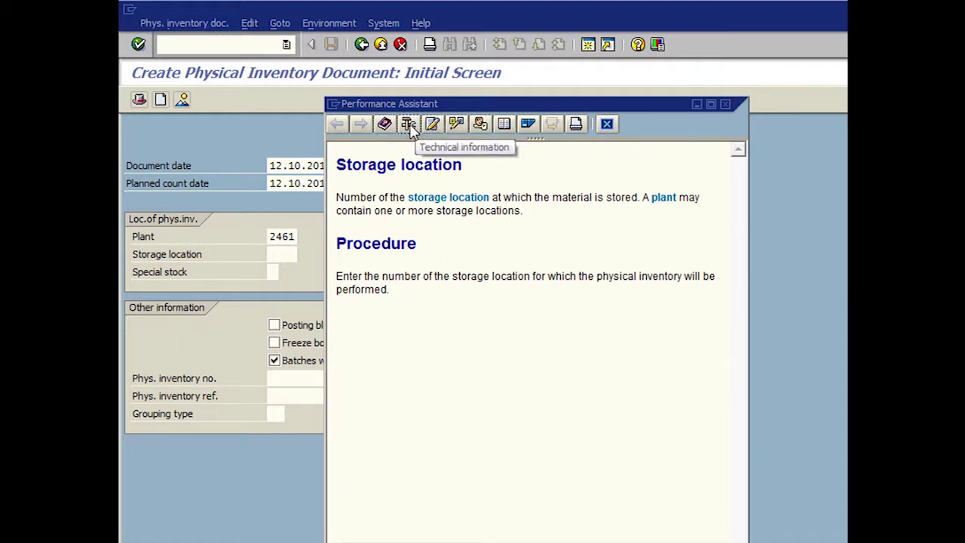
{"action": "left_click", "coordinate": [408, 124]}
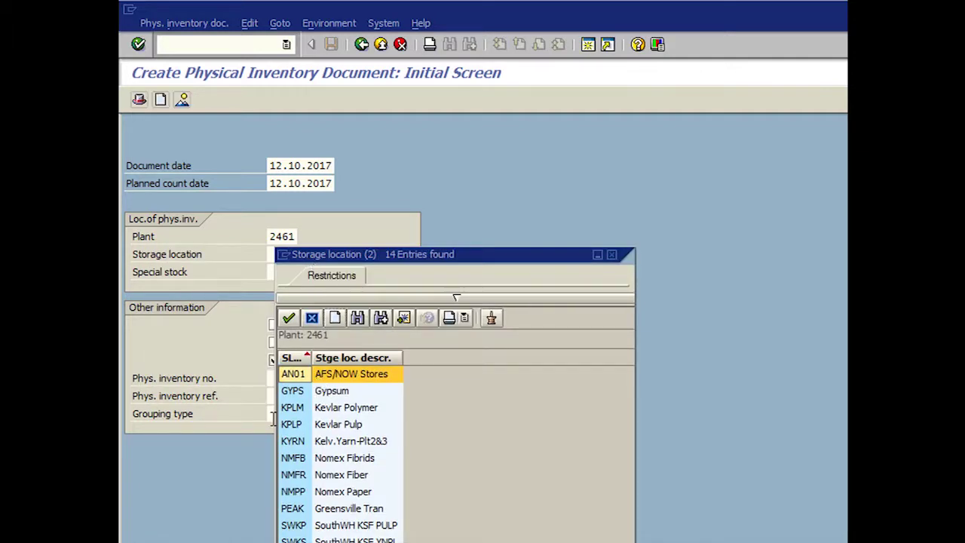
{"action": "left_click", "coordinate": [291, 424]}
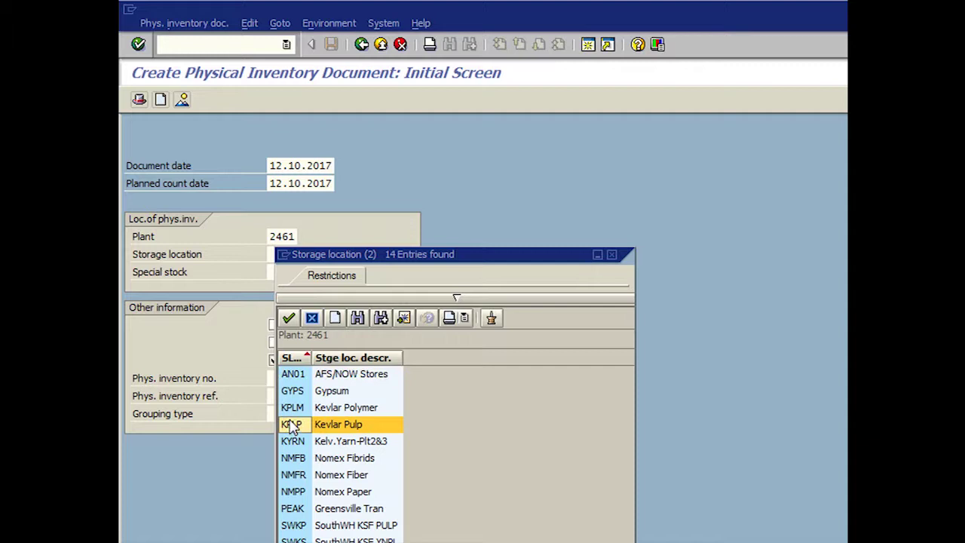
{"action": "double_click", "coordinate": [348, 427]}
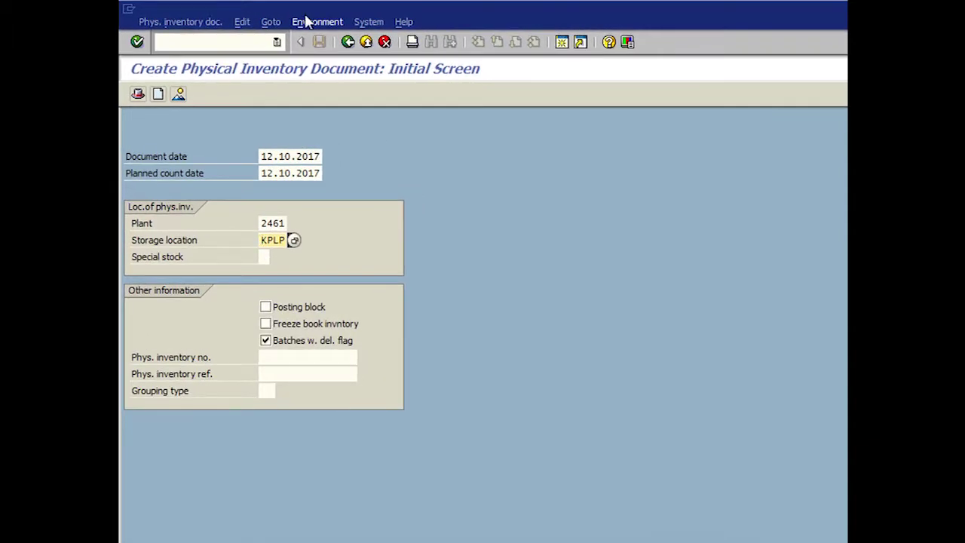
Step: Reopen Own data and add user parameter LAG with value KPLP
{"action": "left_click", "coordinate": [368, 22]}
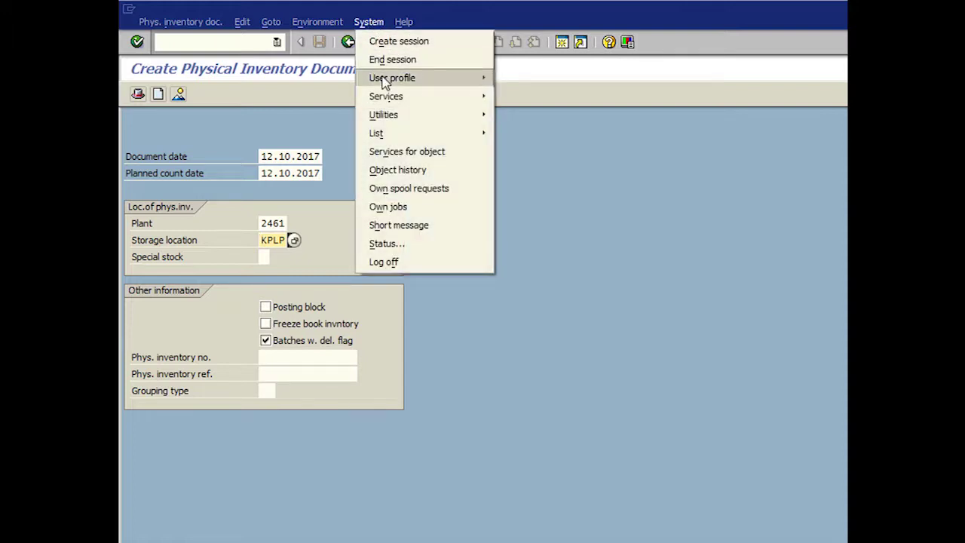
{"action": "mouse_move", "coordinate": [384, 82]}
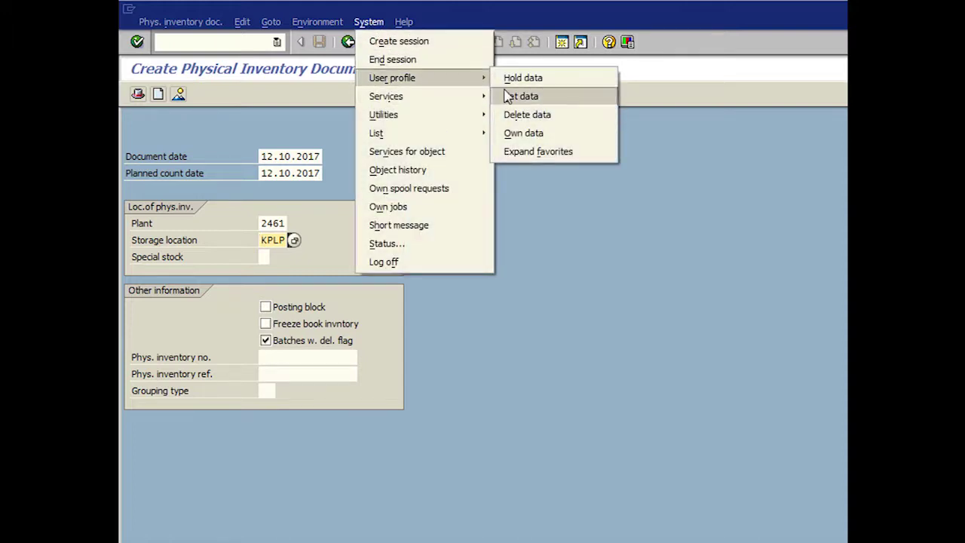
{"action": "left_click", "coordinate": [520, 134]}
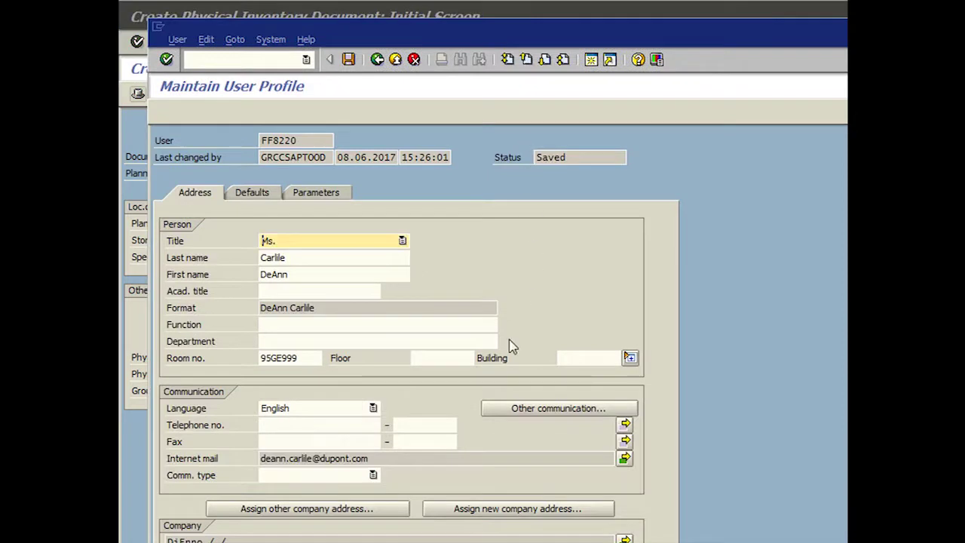
{"action": "left_click", "coordinate": [325, 194]}
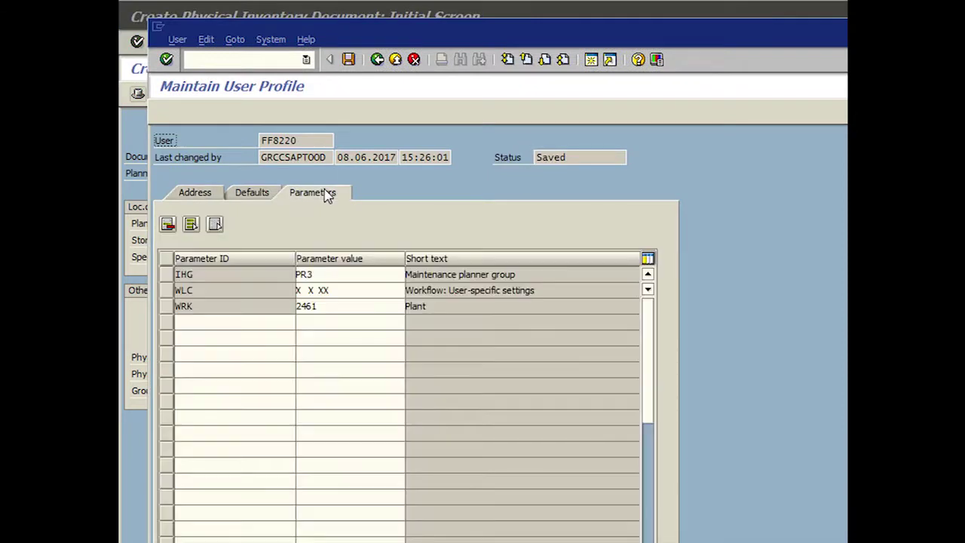
{"action": "left_click", "coordinate": [201, 320]}
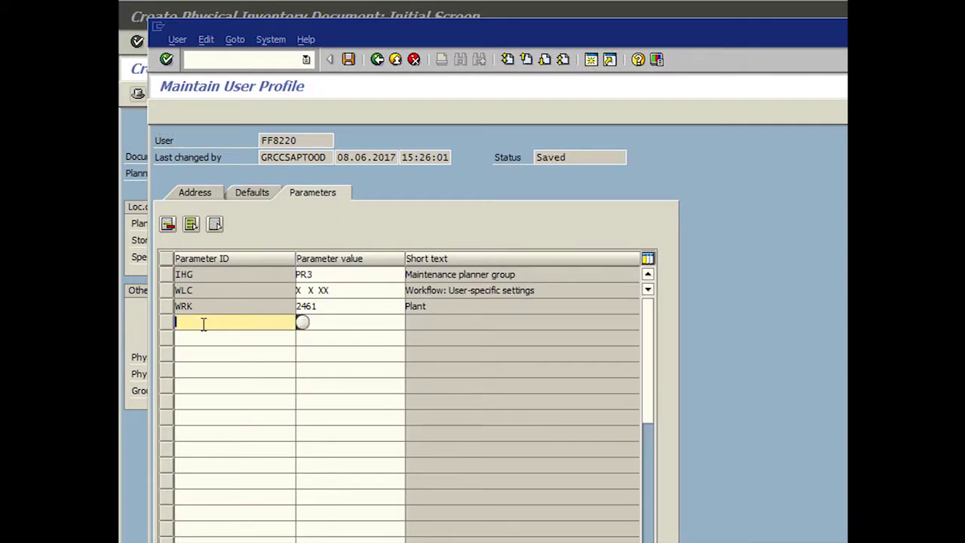
{"action": "type", "text": "LAG"}
{"action": "key", "text": "Tab"}
{"action": "type", "text": "KPLP"}
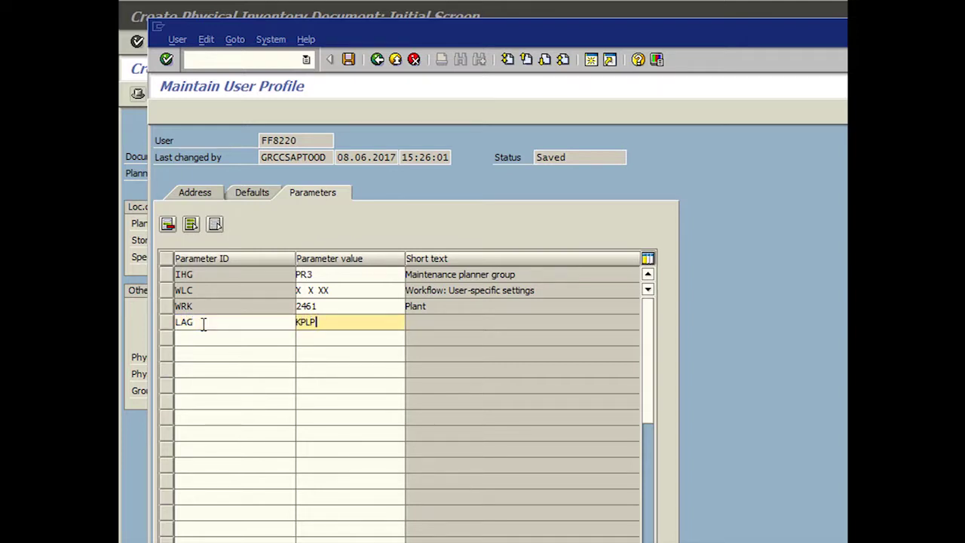
{"action": "key", "text": "Return"}
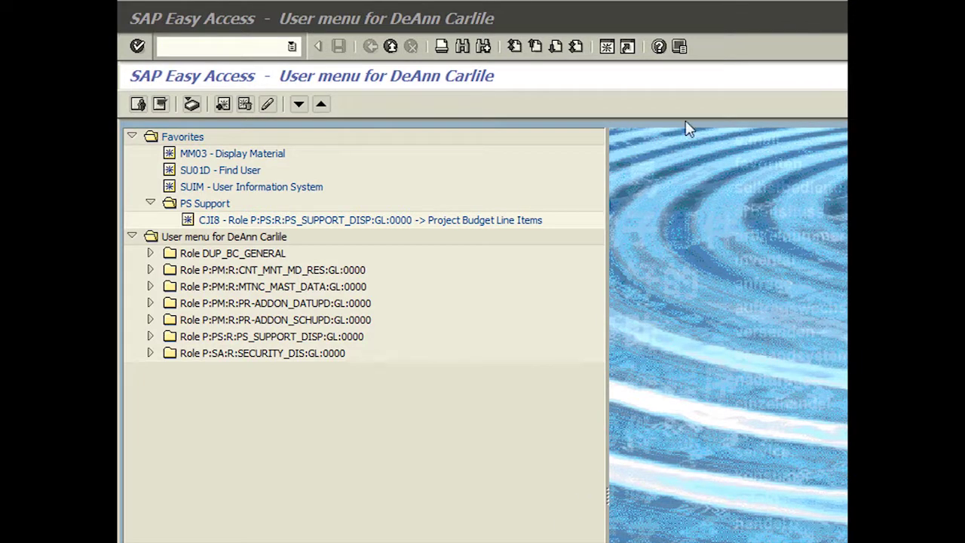
{"action": "left_click", "coordinate": [680, 47]}
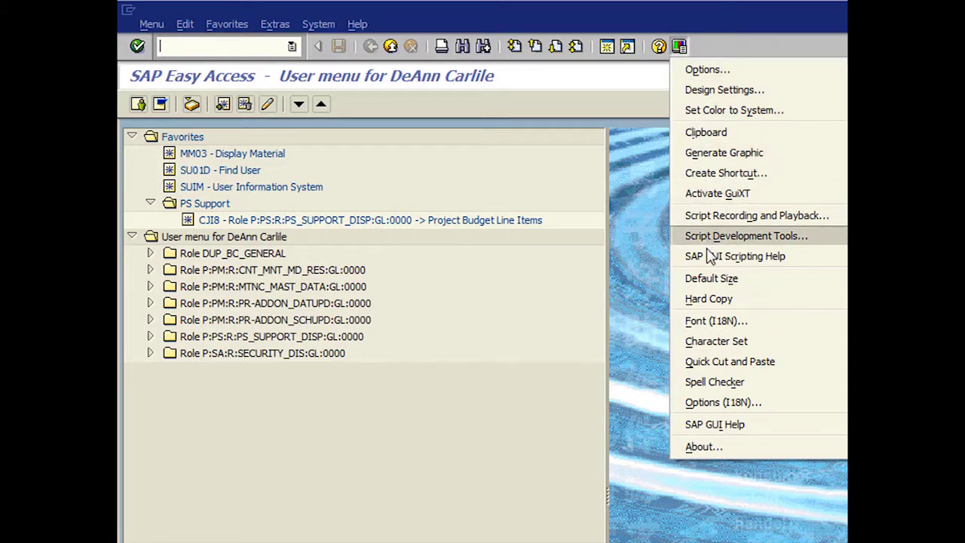
{"action": "left_click", "coordinate": [713, 300]}
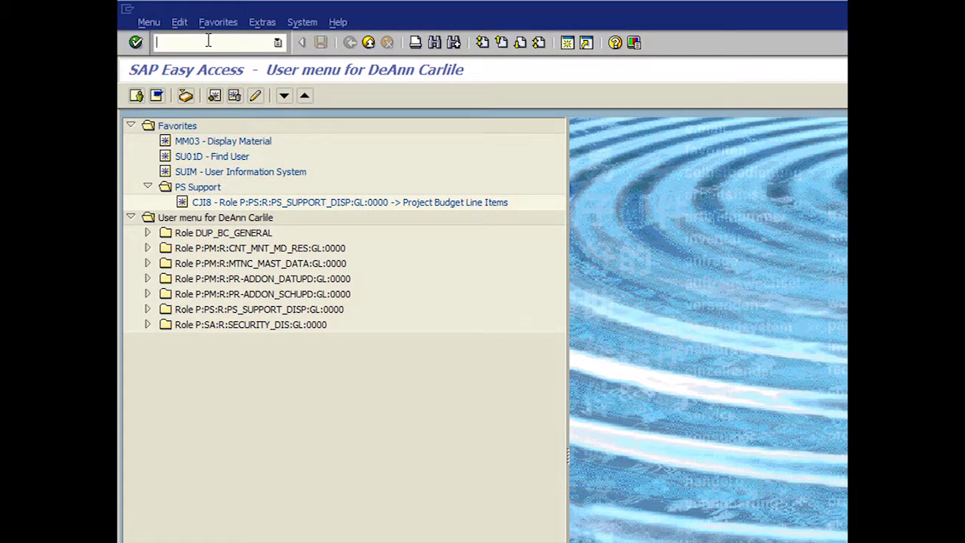
{"action": "type", "text": "SU01D"}
{"action": "left_click", "coordinate": [135, 43]}
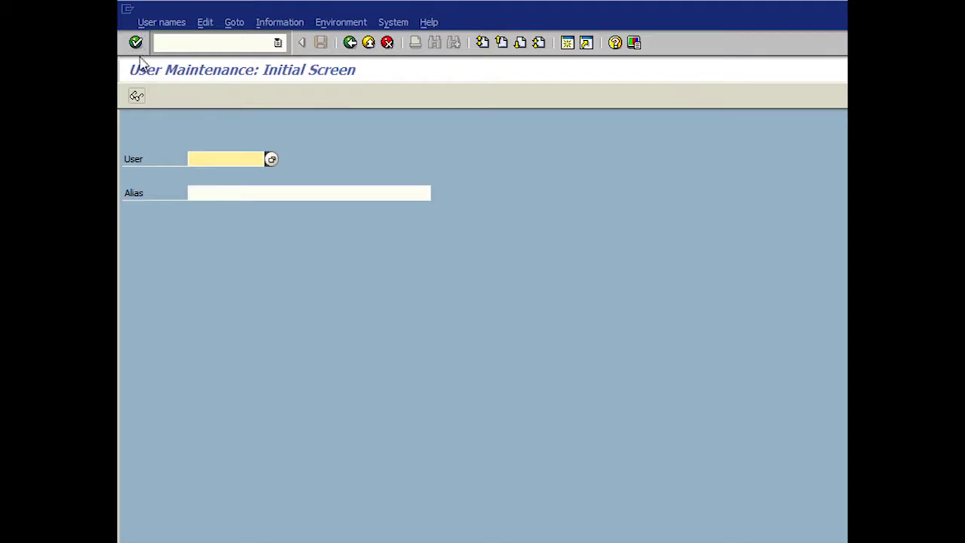
{"action": "type", "text": "ff"}
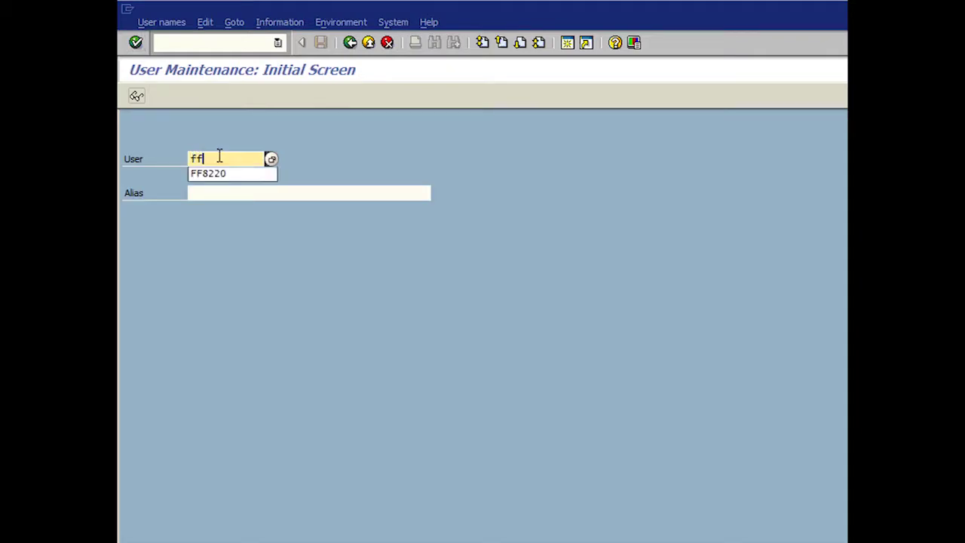
{"action": "type", "text": "8220"}
{"action": "left_click", "coordinate": [137, 96]}
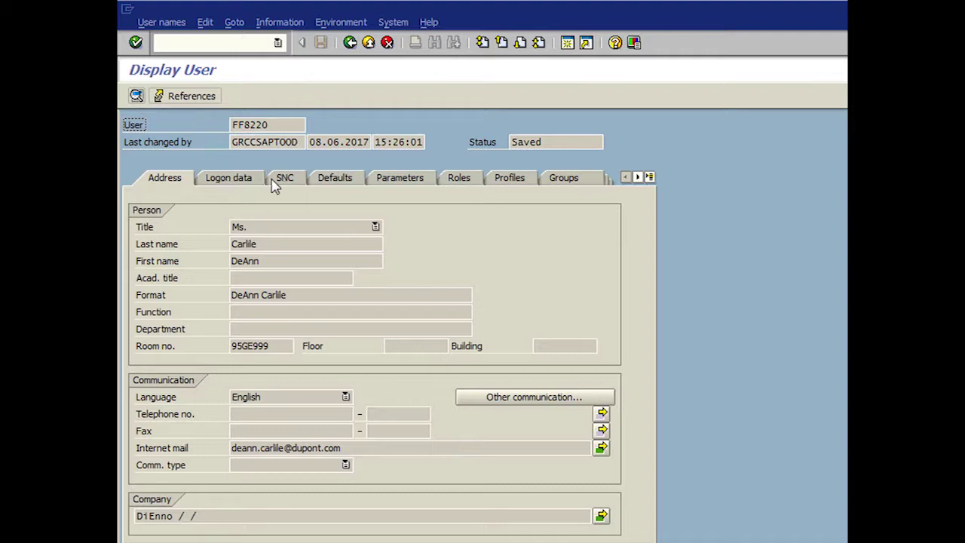
{"action": "left_click", "coordinate": [340, 184]}
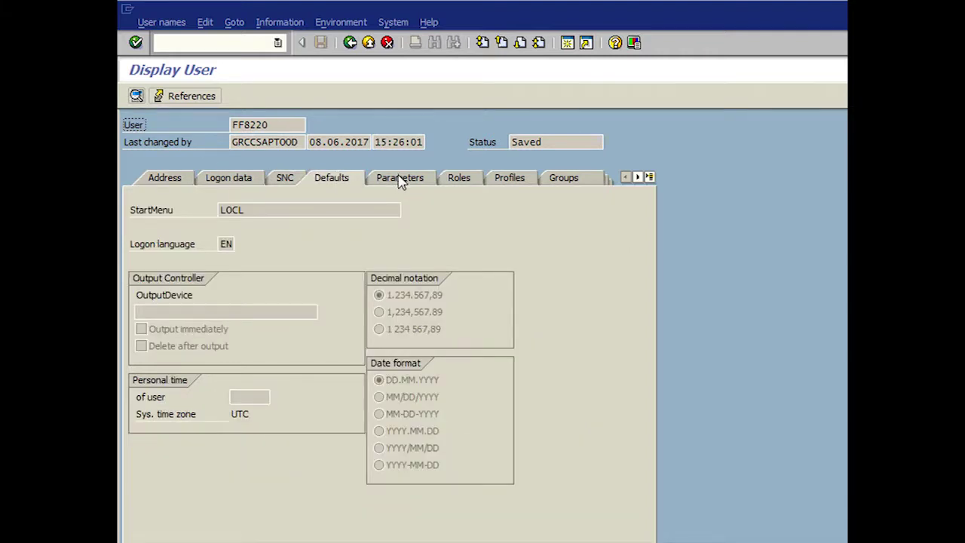
{"action": "left_click", "coordinate": [400, 181]}
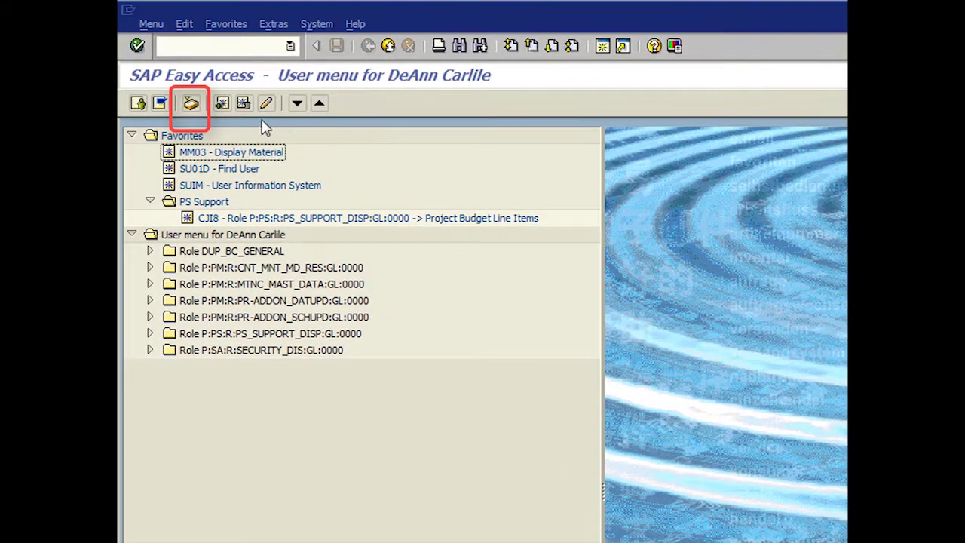
Step: Open the Automatic forwarding tab of the Business Workplace office settings
{"action": "left_click", "coordinate": [191, 103]}
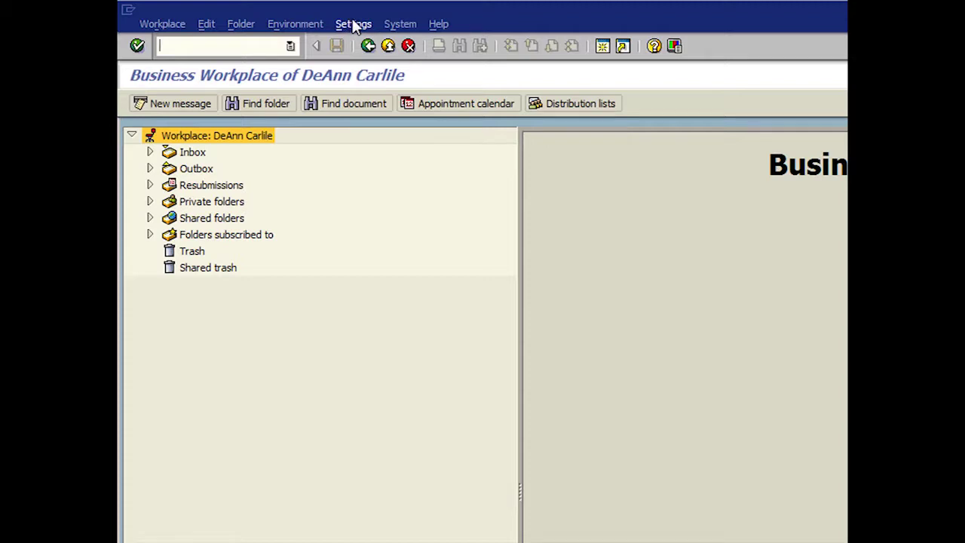
{"action": "left_click", "coordinate": [357, 26]}
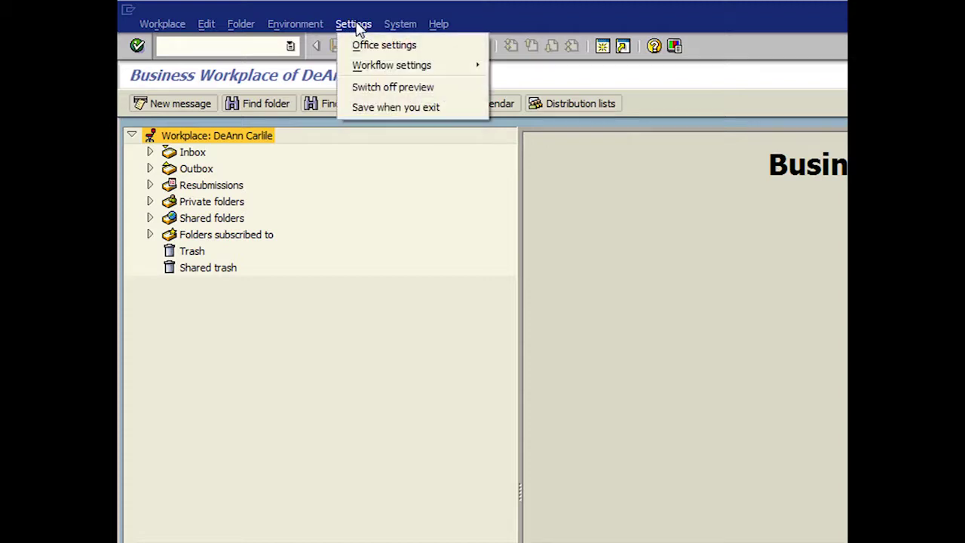
{"action": "left_click", "coordinate": [393, 47]}
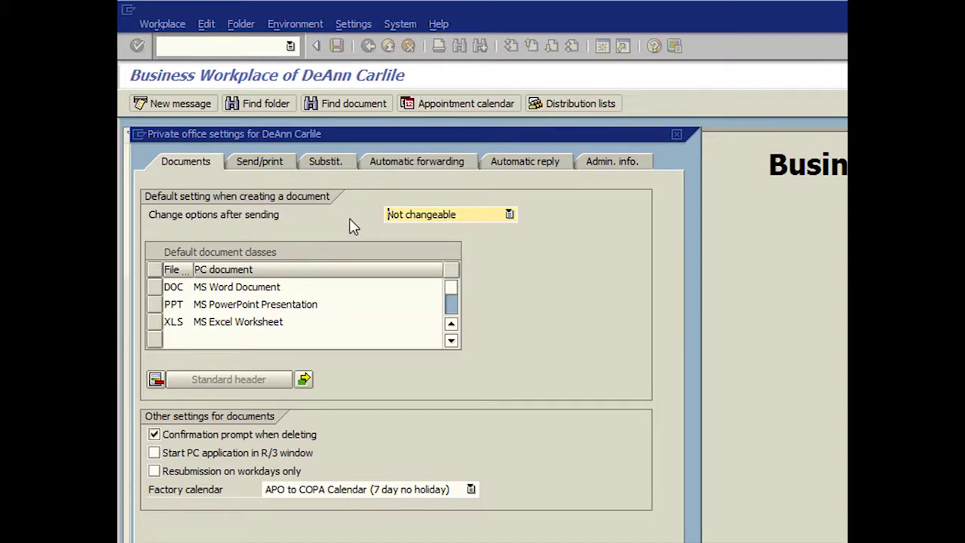
{"action": "left_click", "coordinate": [417, 162]}
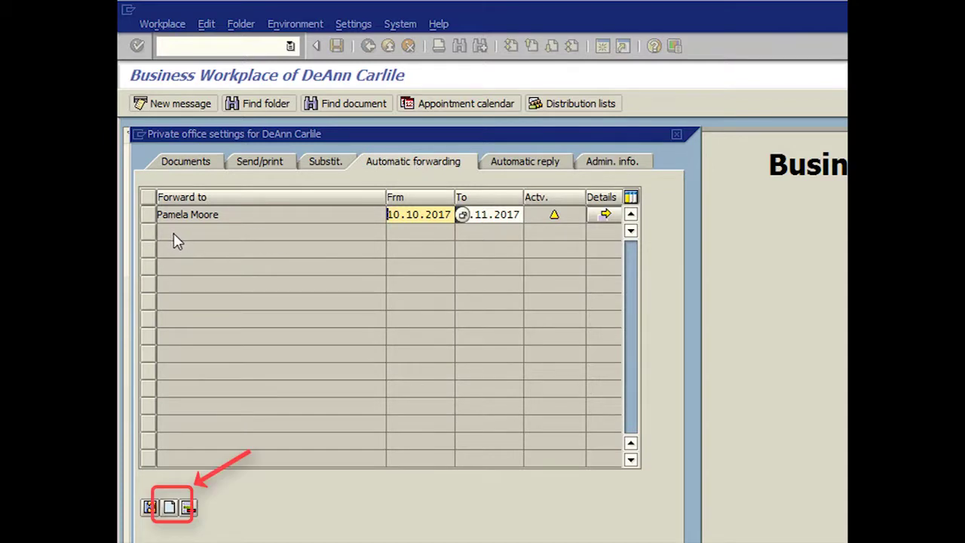
Step: Create a forwarding rule to the user's e-mail address as an Internet address type
{"action": "left_click", "coordinate": [169, 507]}
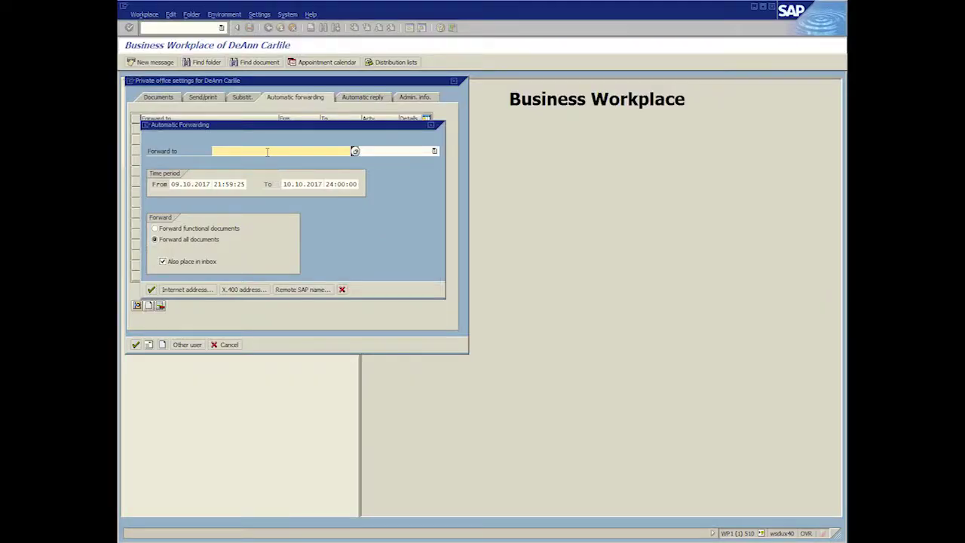
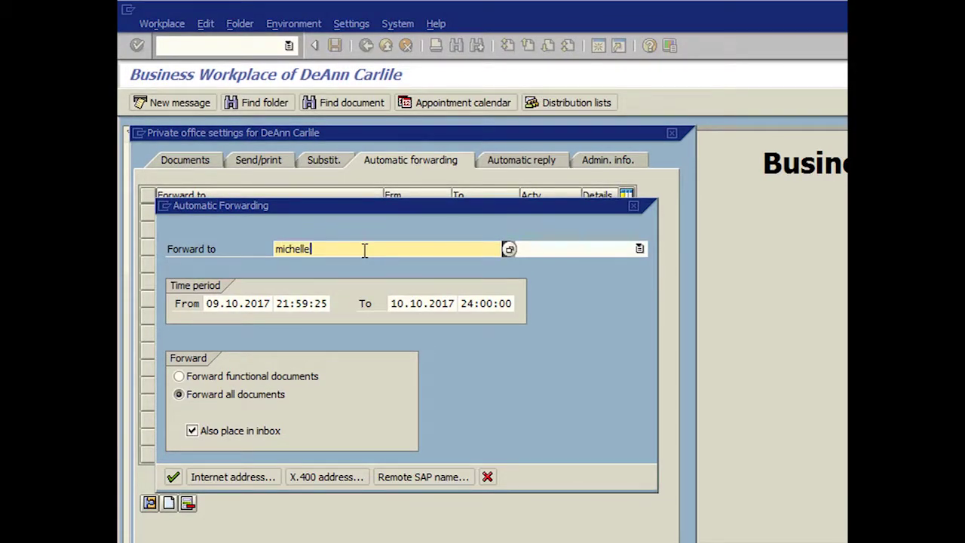
{"action": "key", "text": "Tab"}
{"action": "left_click", "coordinate": [640, 249]}
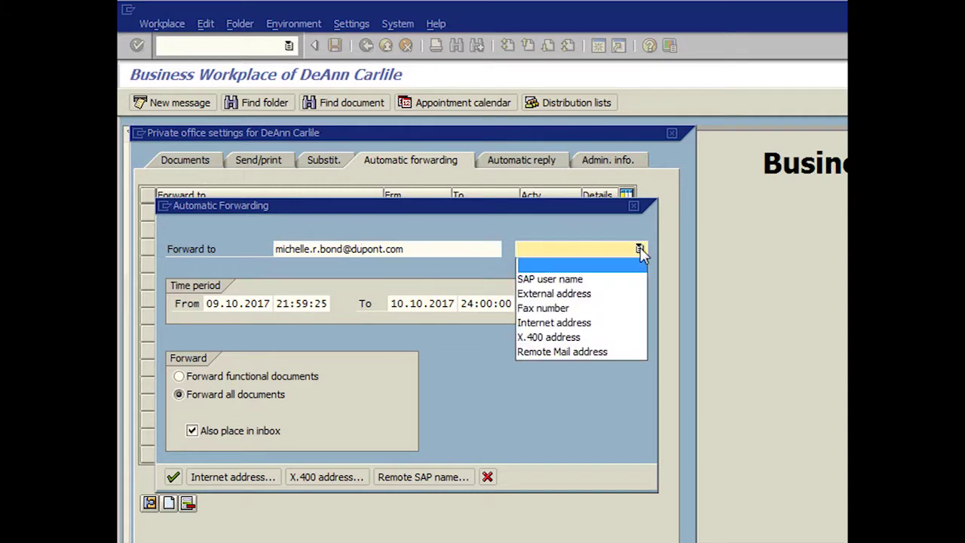
{"action": "left_click", "coordinate": [583, 324]}
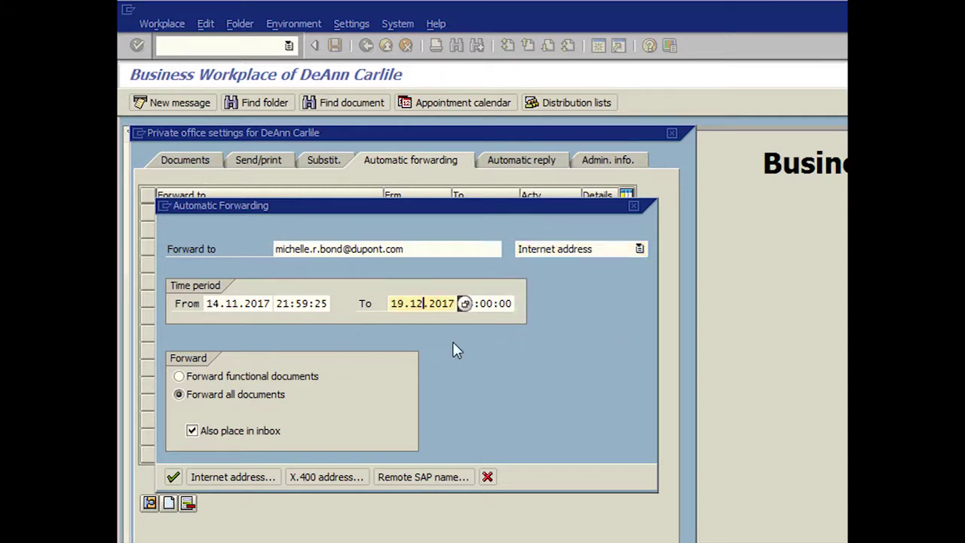
{"action": "left_click", "coordinate": [172, 477]}
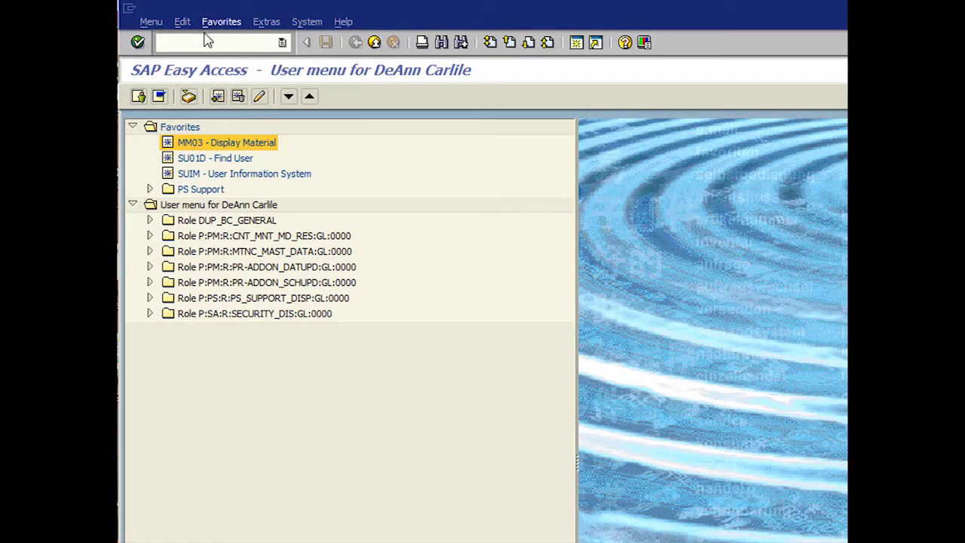
Step: Run MM03 and open the material search with plant 2461 prefilled
{"action": "left_click", "coordinate": [206, 39]}
{"action": "type", "text": "MM03"}
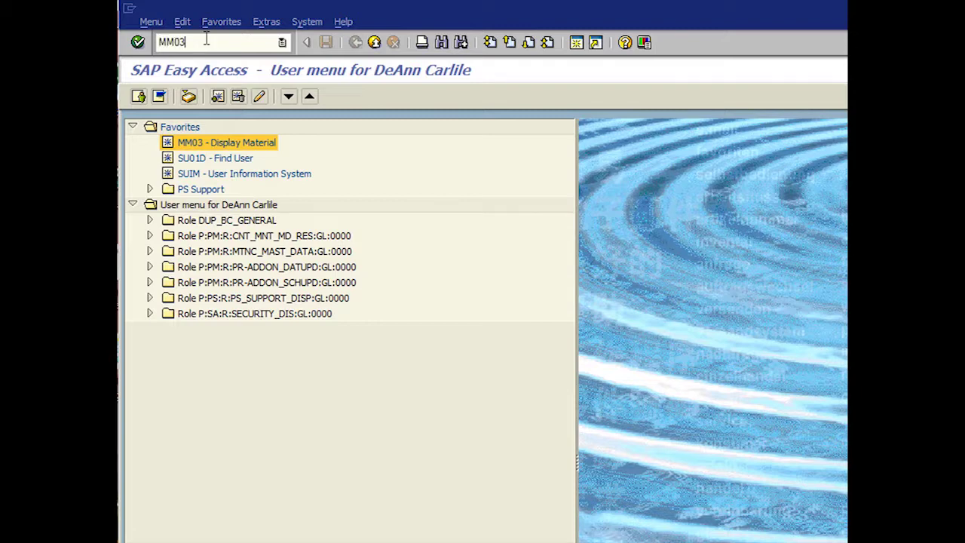
{"action": "key", "text": "Return"}
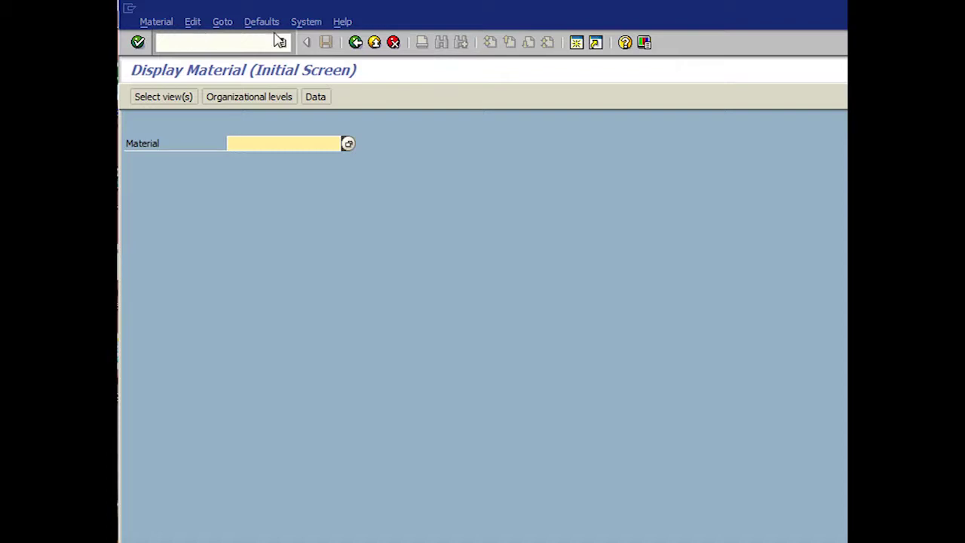
{"action": "left_click", "coordinate": [348, 145]}
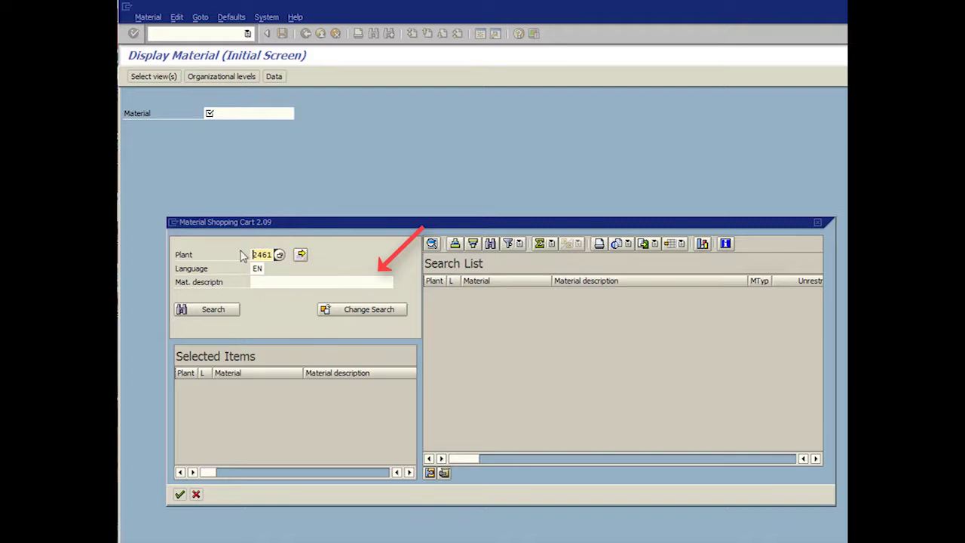
Step: Search for 'CHROME BALL VALVE', select material 110125, and advance to the next slide
{"action": "left_click", "coordinate": [284, 279]}
{"action": "type", "text": "CHROM"}
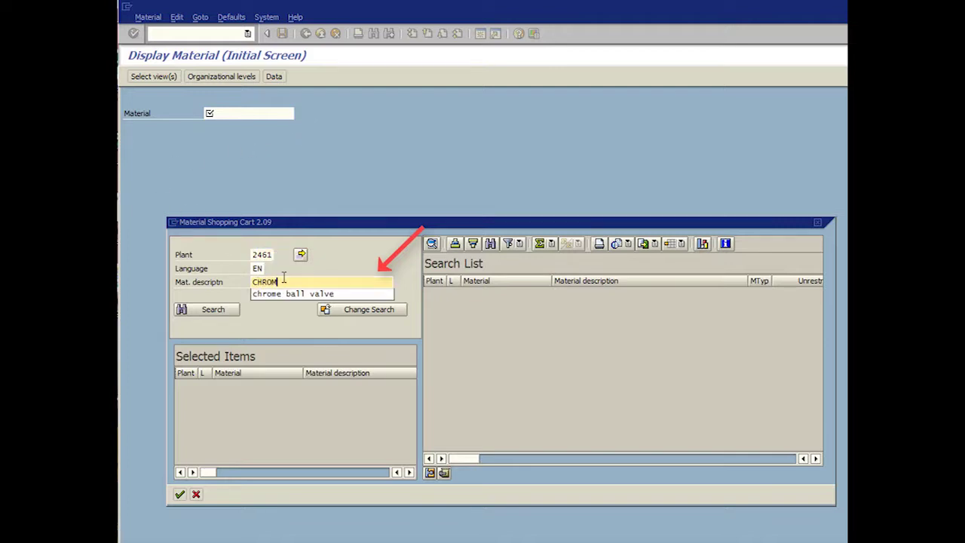
{"action": "type", "text": "E BALL VALVE"}
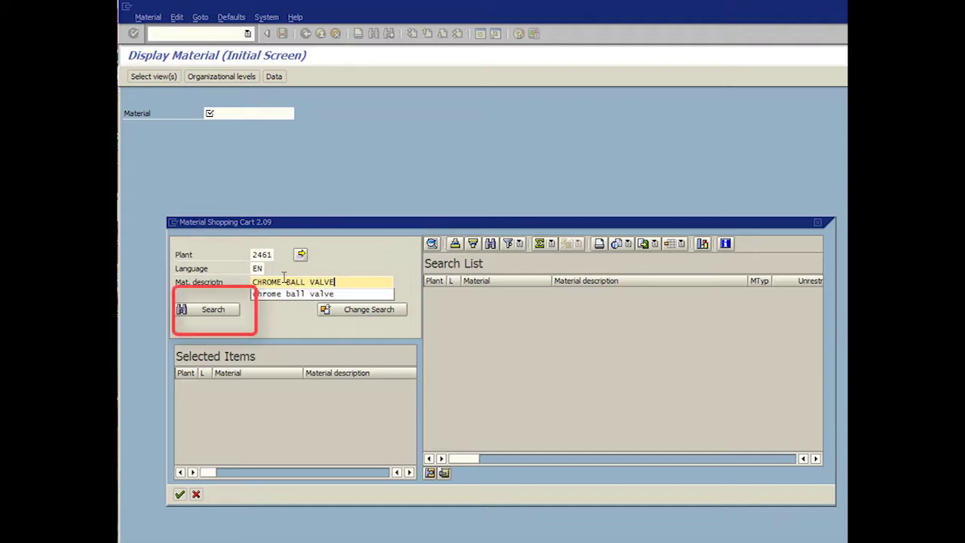
{"action": "left_click", "coordinate": [211, 310]}
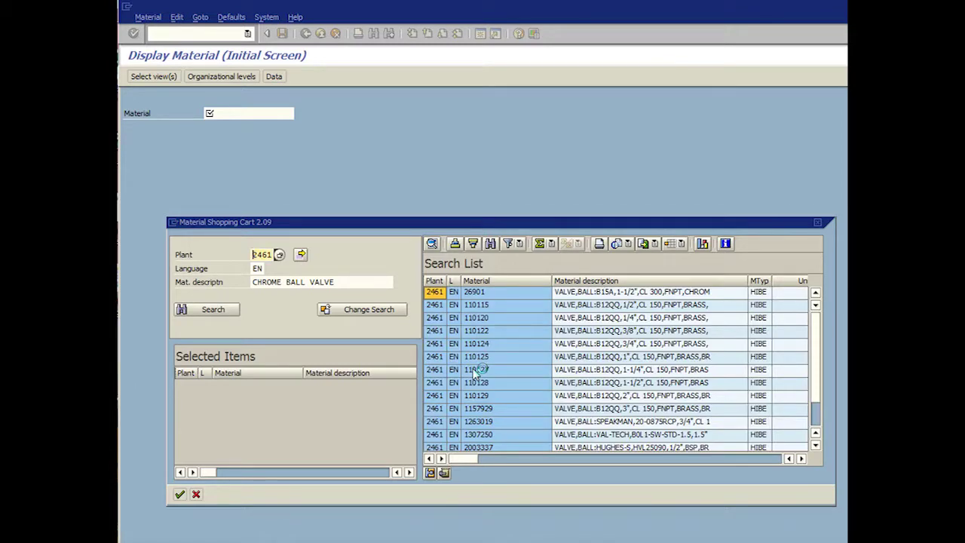
{"action": "double_click", "coordinate": [440, 358]}
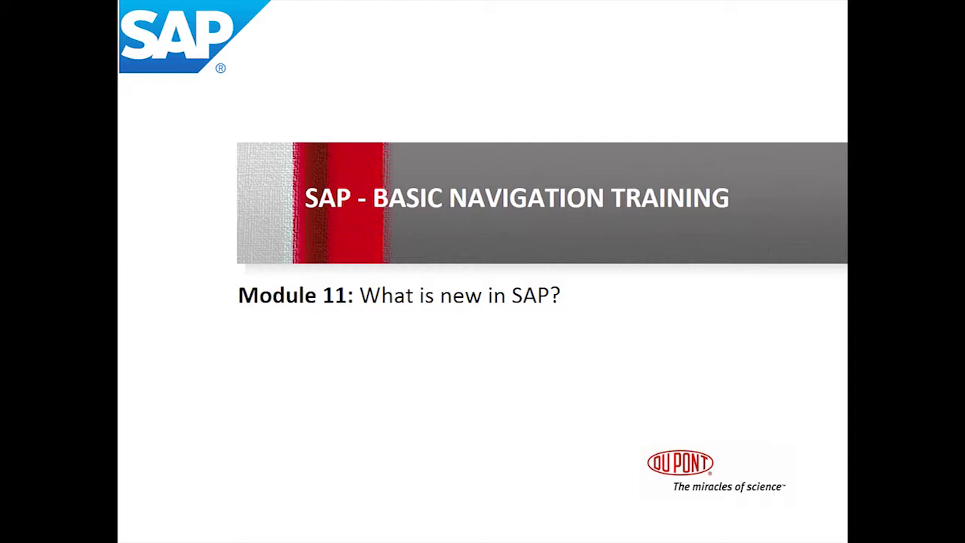
{"action": "key", "text": "Right"}
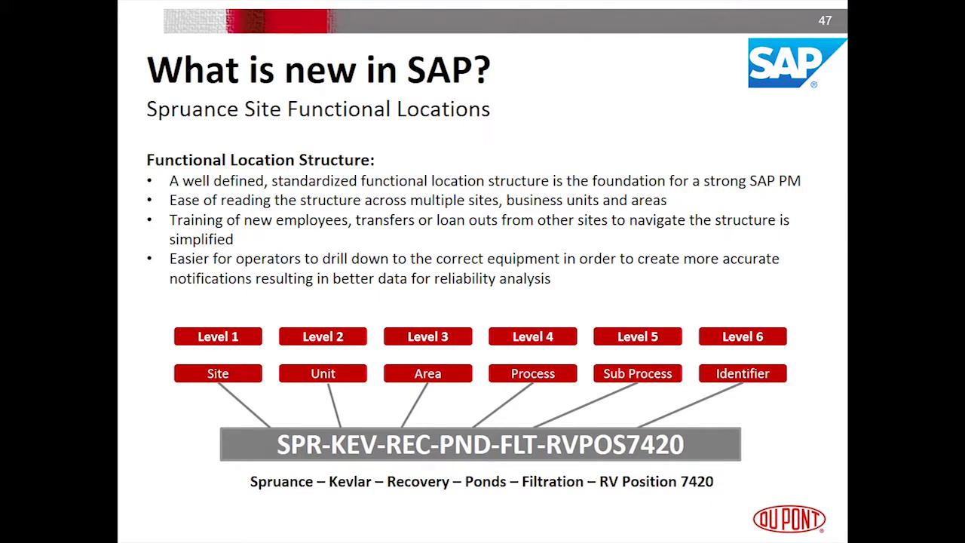